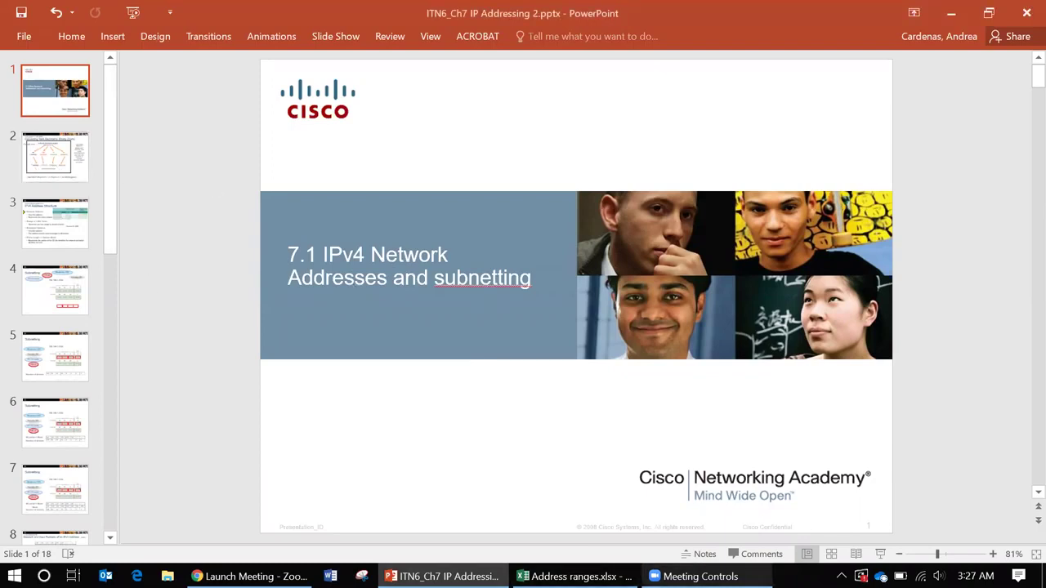
- On slide 2, point the yellow arrow at the 192.168.10.10 address and return it beside Google.com
key("Page_Down")
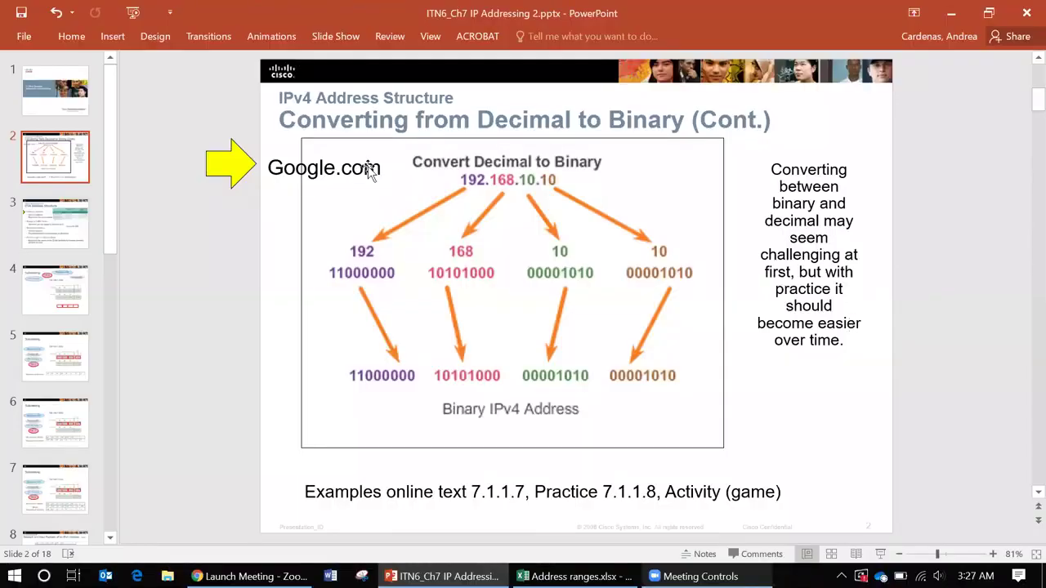
mouse_move(233, 164)
left_mouse_down()
mouse_move(283, 176)
mouse_move(433, 178)
left_mouse_up()
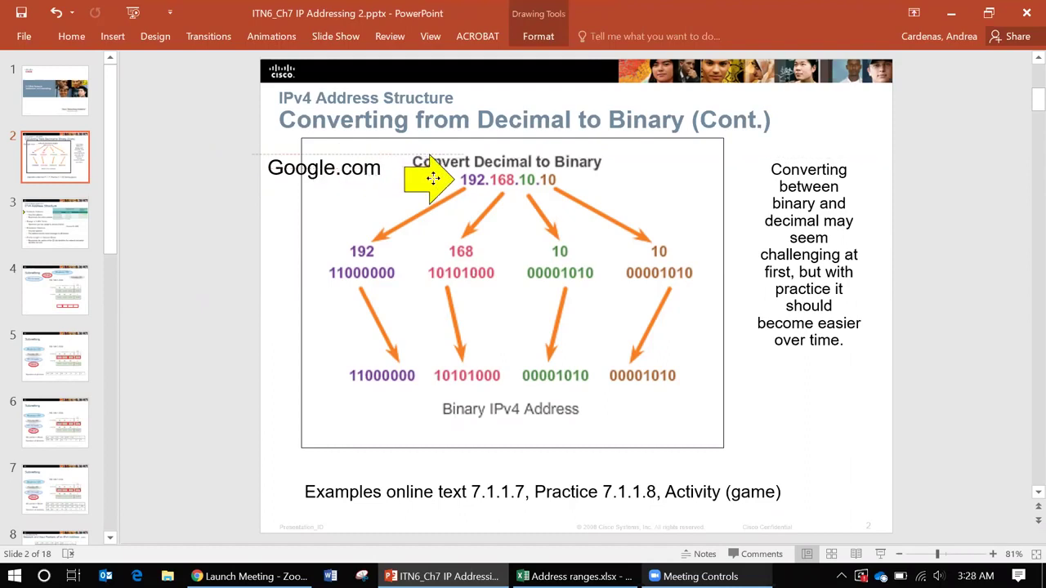
left_click_drag(433, 178, 238, 164)
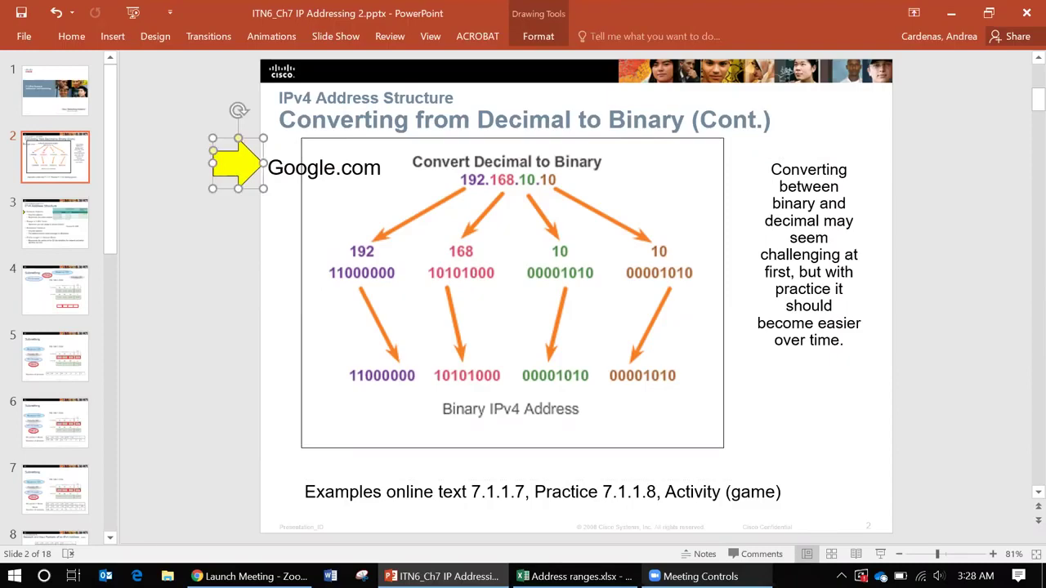
- On slide 3, point the yellow arrow at 192.168.1.0/24 and at the Hosts=0-255 text, placing the cursor in that range
key("Page_Down")
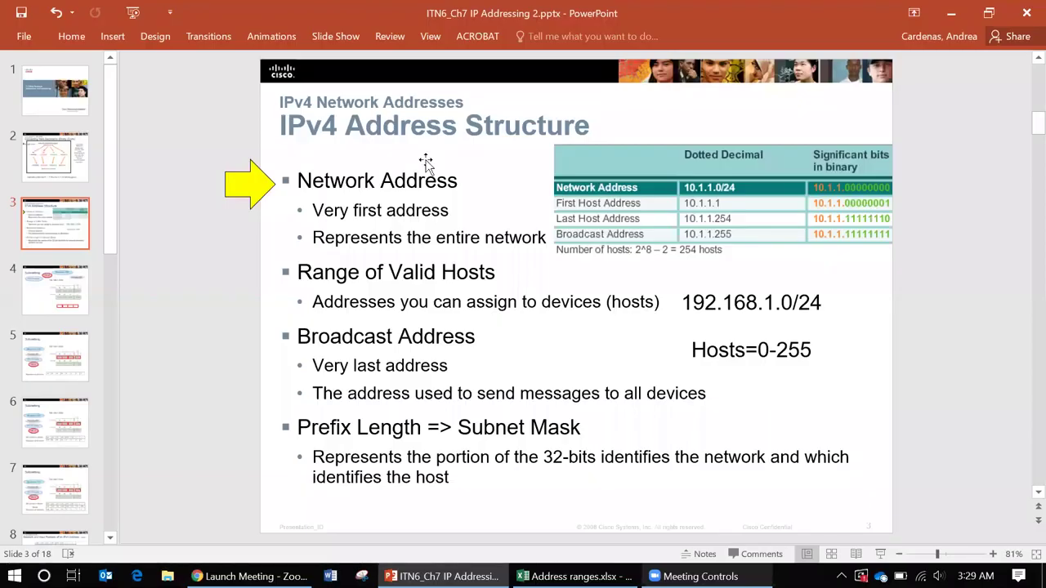
mouse_move(235, 184)
left_mouse_down()
mouse_move(302, 238)
mouse_move(563, 320)
mouse_move(656, 303)
left_mouse_up()
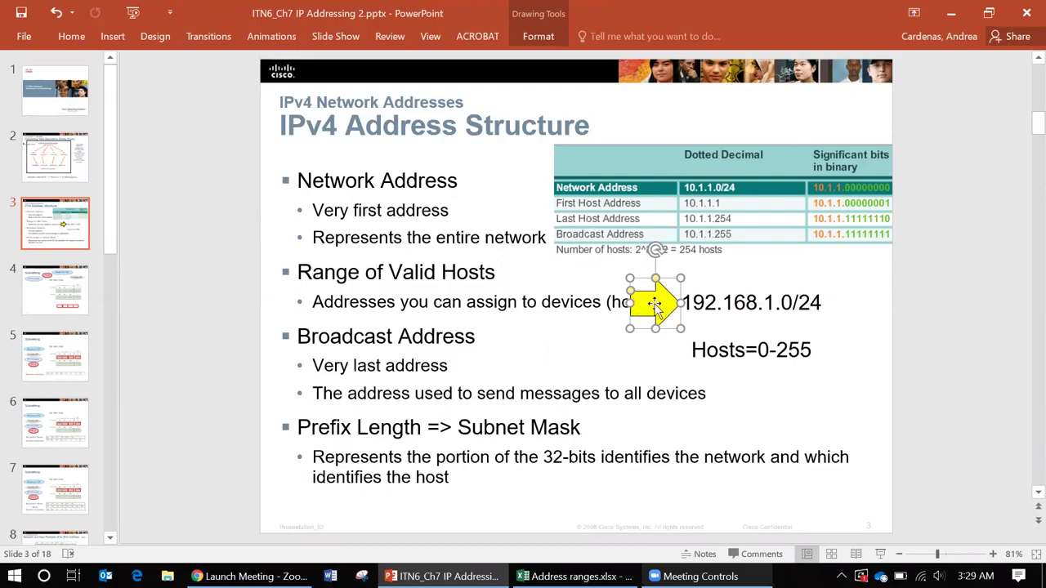
left_click_drag(653, 304, 659, 352)
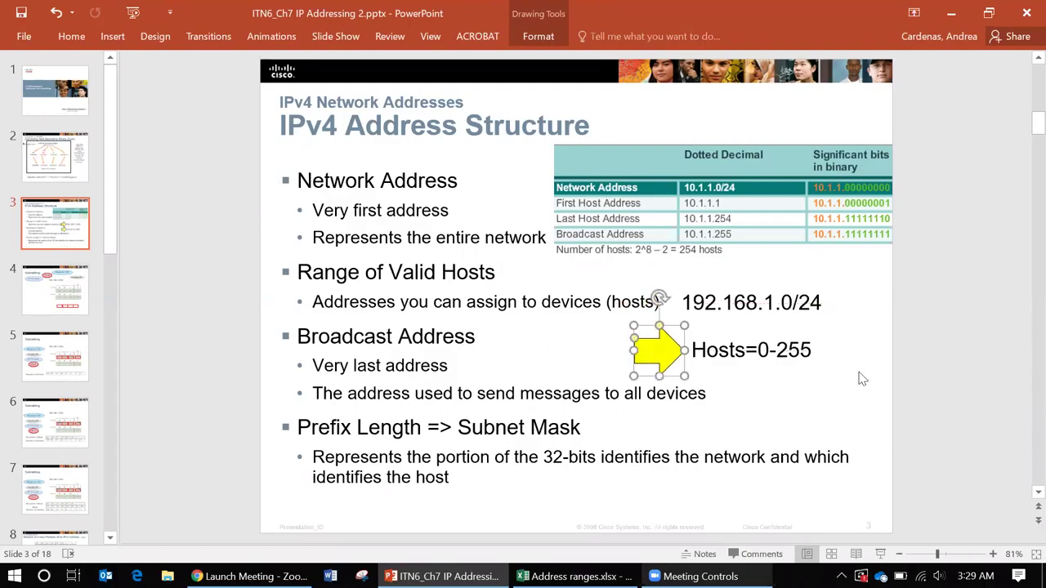
left_click_drag(762, 351, 812, 351)
left_click(788, 351)
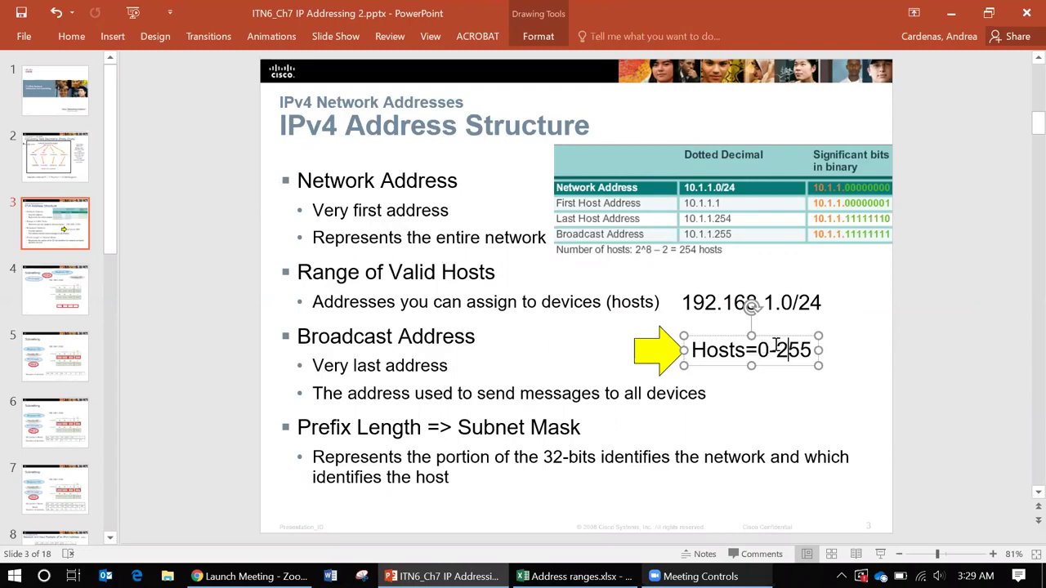
- Point the arrow at the Range of Valid Hosts heading and the table's last host address, and park it just below Hosts=0-255
left_click_drag(663, 350, 247, 275)
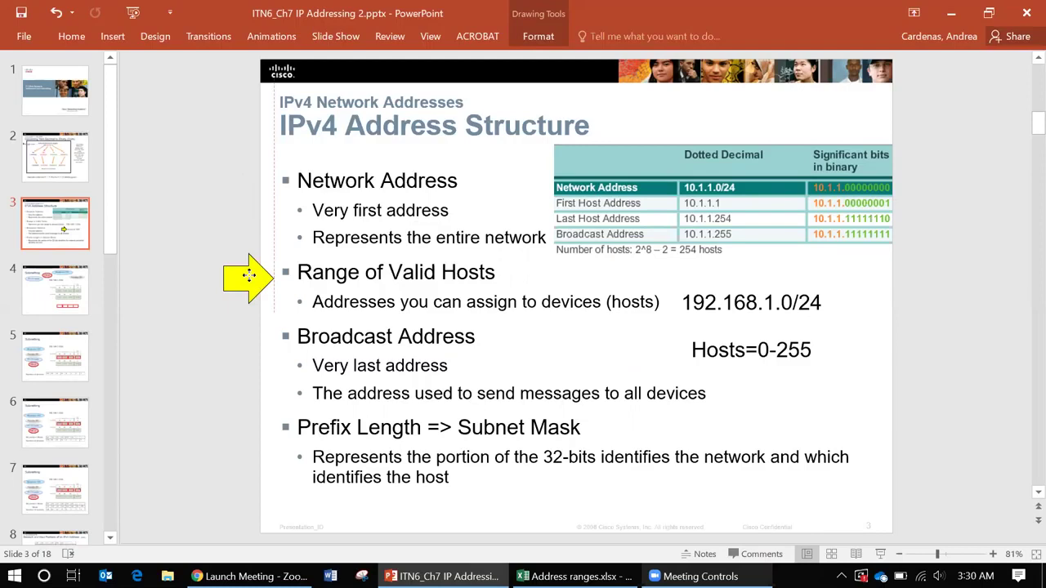
left_click_drag(248, 276, 733, 361)
left_click_drag(672, 354, 699, 220)
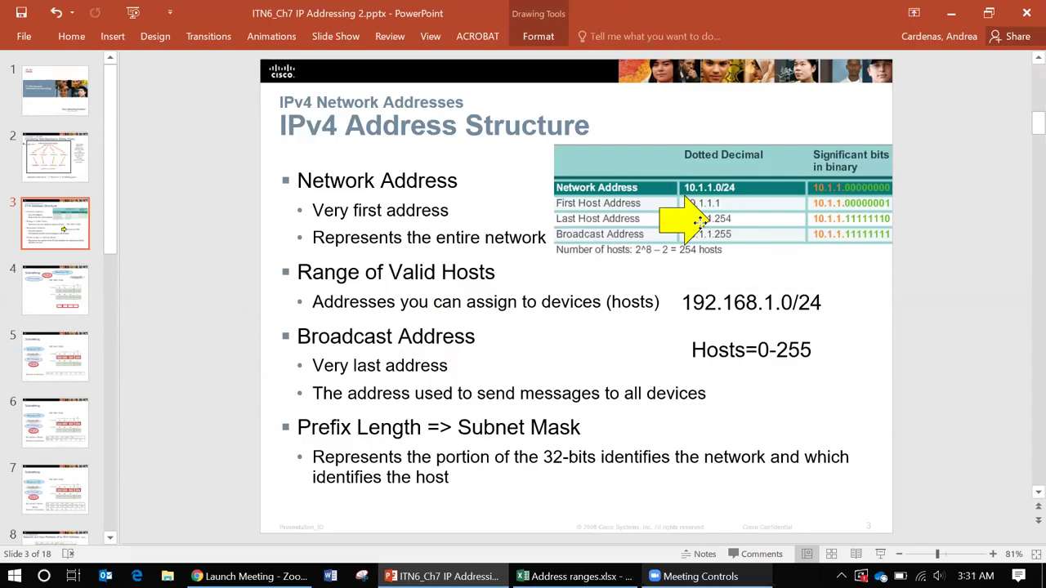
left_click_drag(698, 220, 707, 379)
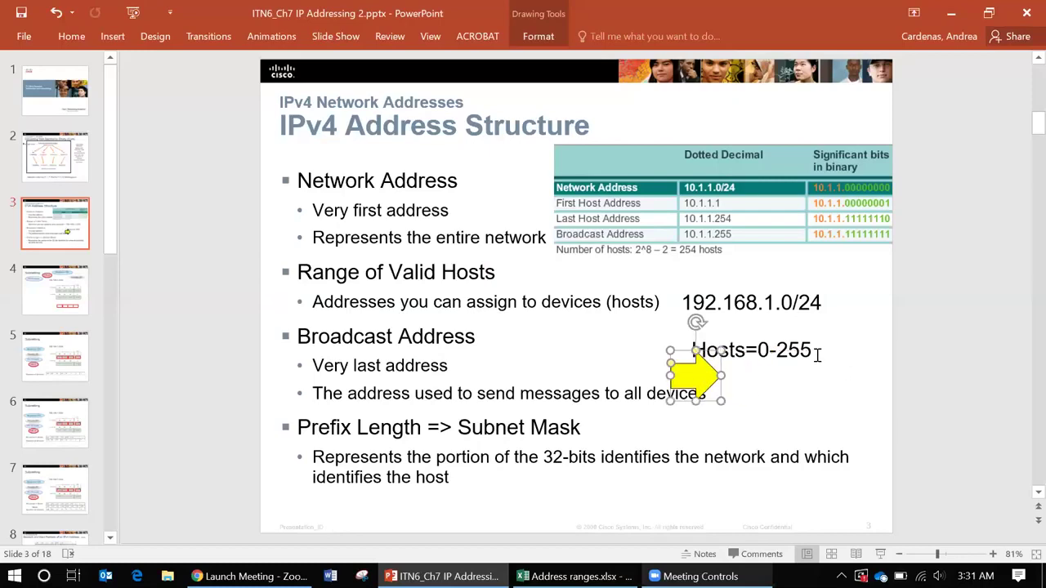
- Move the yellow arrow to the Prefix Length => Subnet Mask heading and down beside its description bullet
left_click(816, 349)
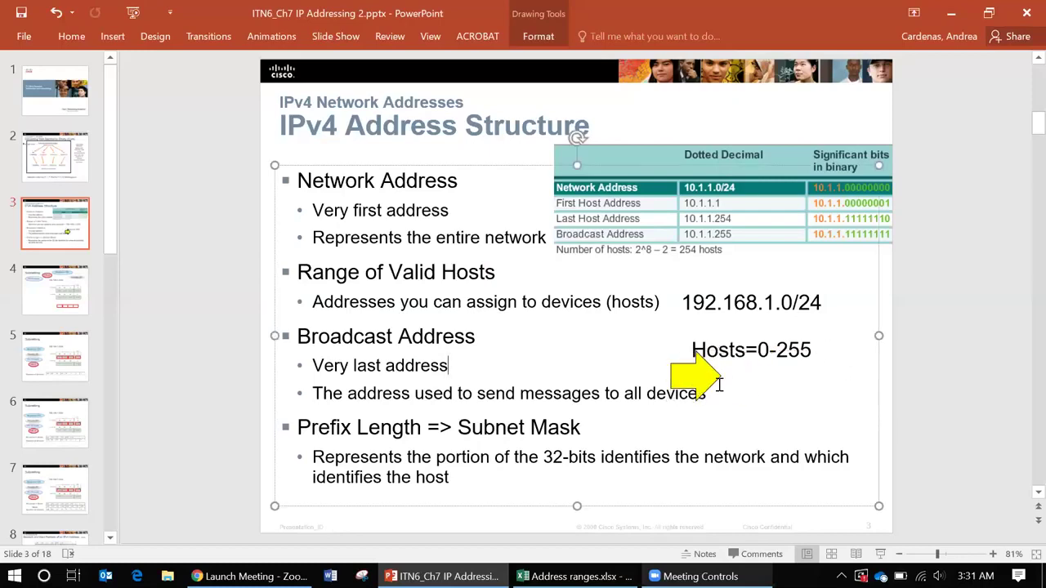
left_click(721, 203)
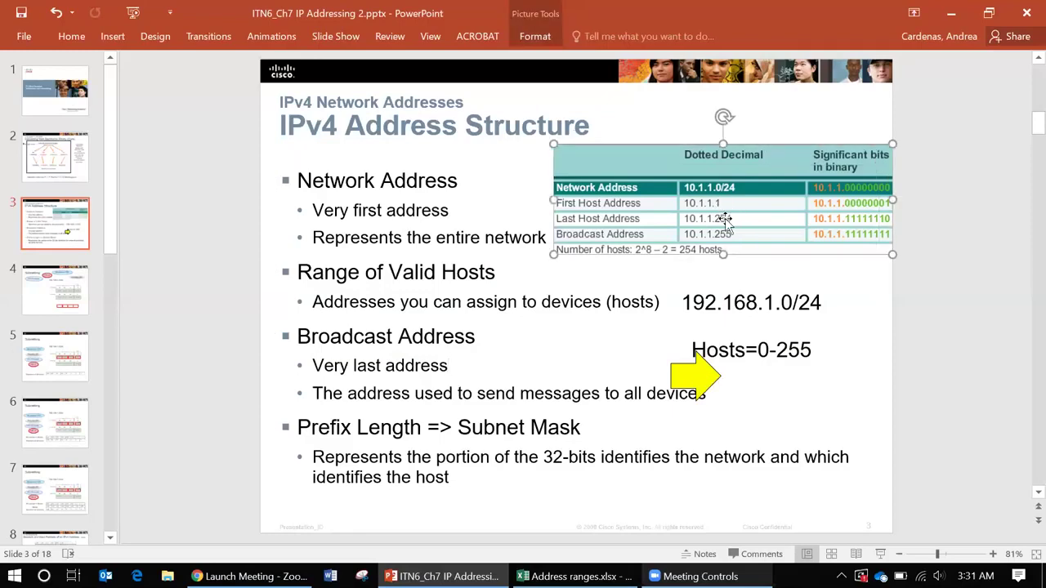
left_click(705, 374)
mouse_move(704, 374)
left_mouse_down()
mouse_move(527, 386)
mouse_move(323, 363)
mouse_move(288, 378)
mouse_move(262, 431)
mouse_move(255, 424)
left_mouse_up()
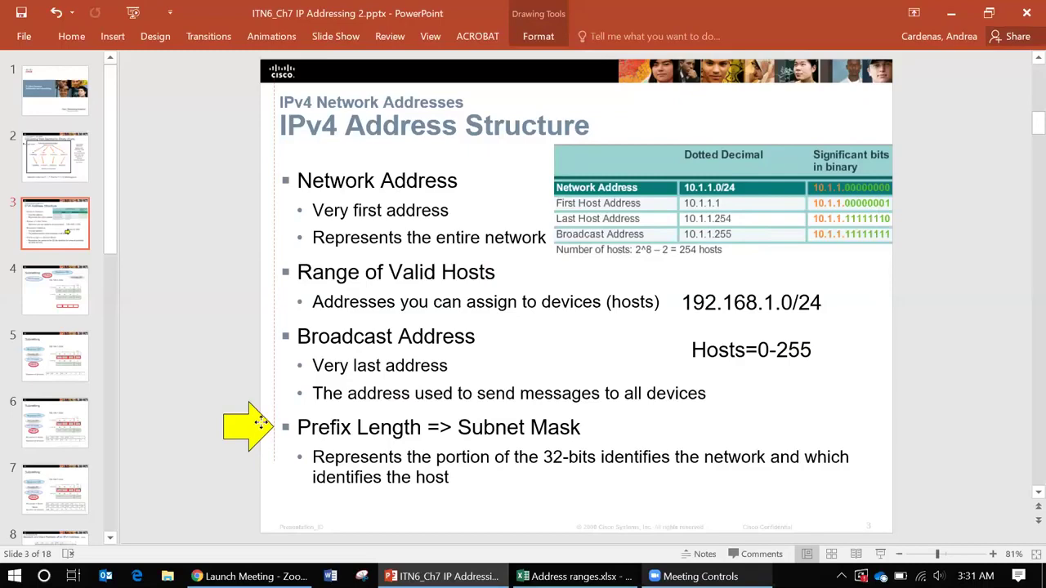
left_click_drag(259, 422, 232, 446)
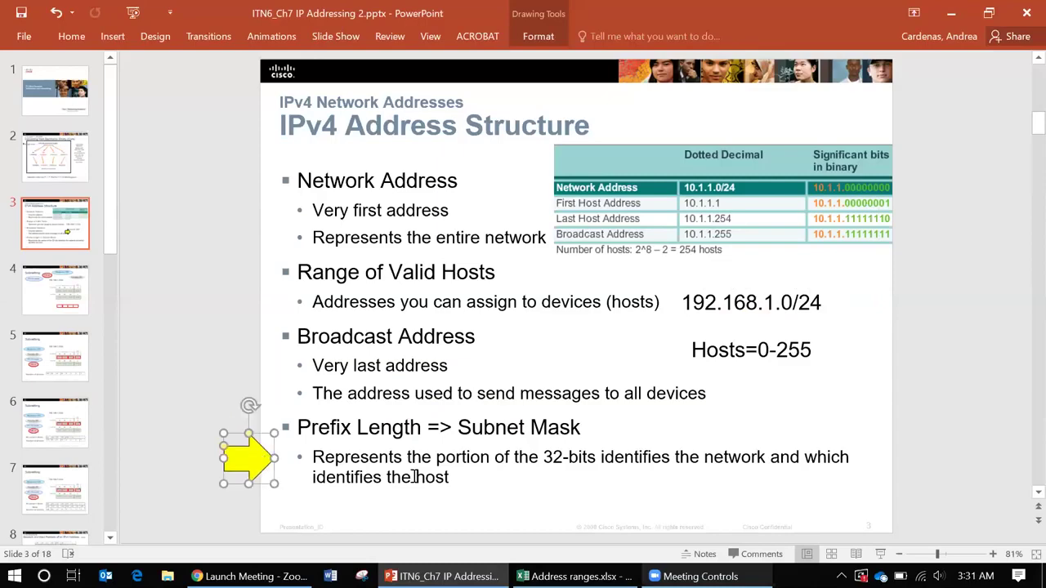
- On the Subnetting slide, move the yellow arrow across the 192.168.1.0/24 address and back to just before it
scroll(826, 315, "down", 1)
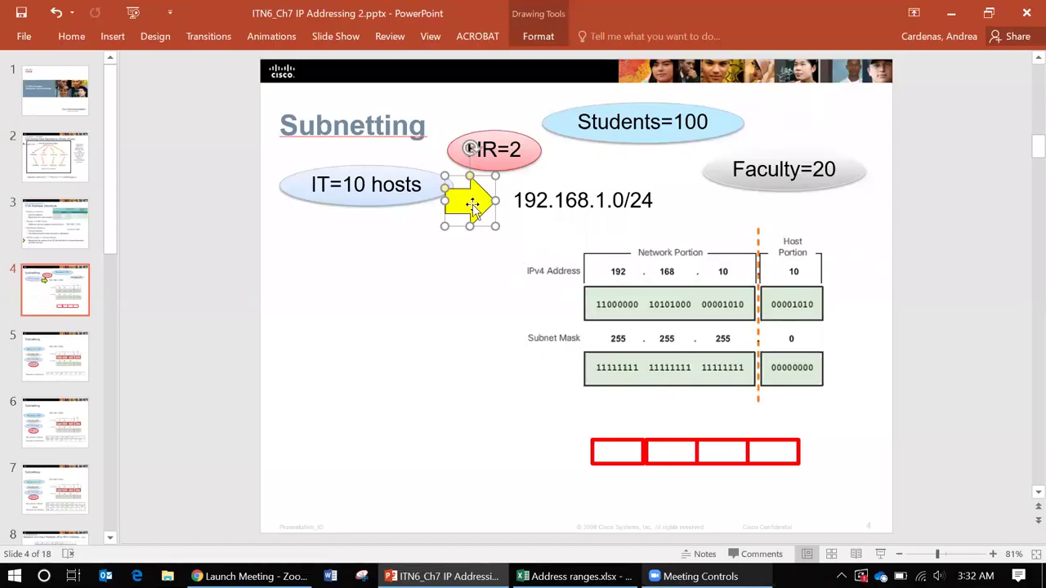
left_click_drag(472, 205, 532, 205)
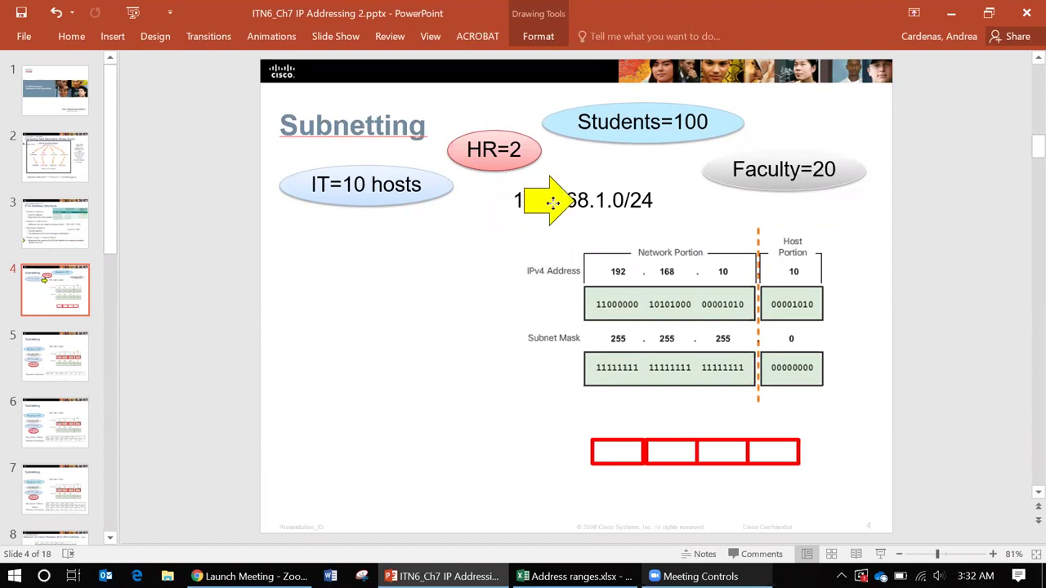
left_click_drag(553, 202, 486, 202)
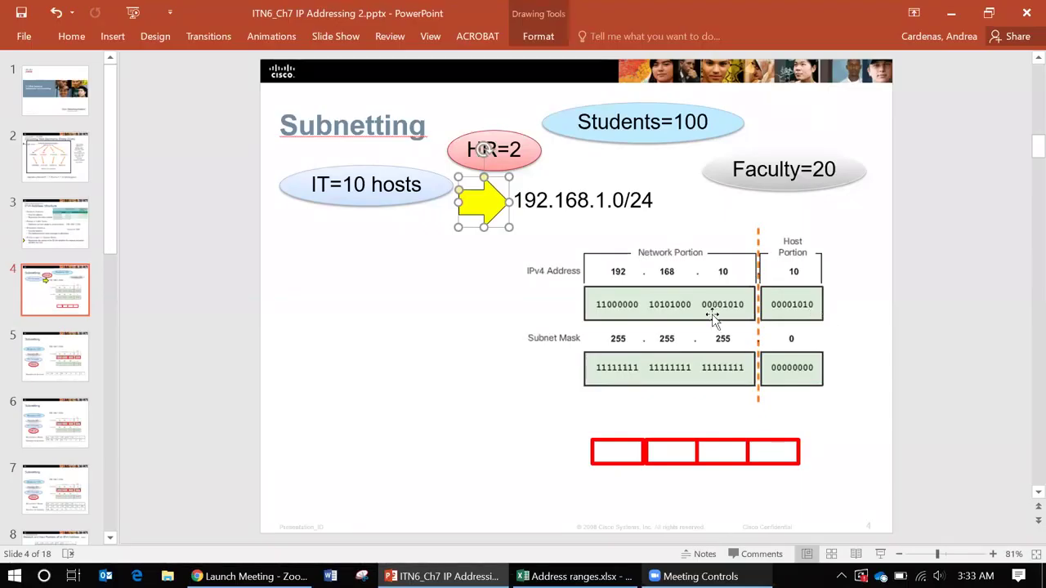
- Point the yellow arrow at the IT=10 hosts oval and return it beside the 192.168.1.0/24 address
left_click_drag(491, 200, 447, 274)
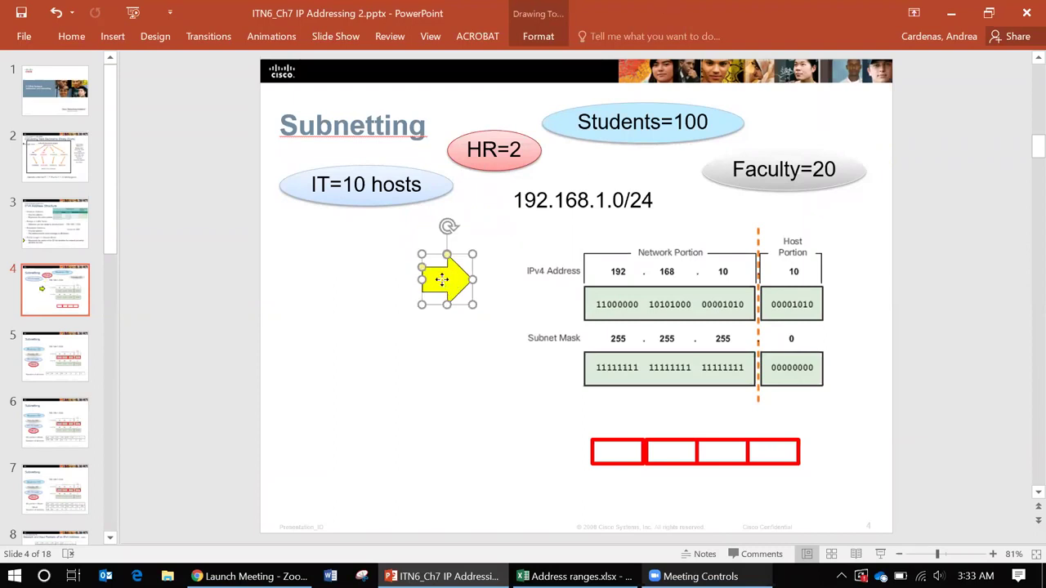
left_click_drag(436, 275, 265, 186)
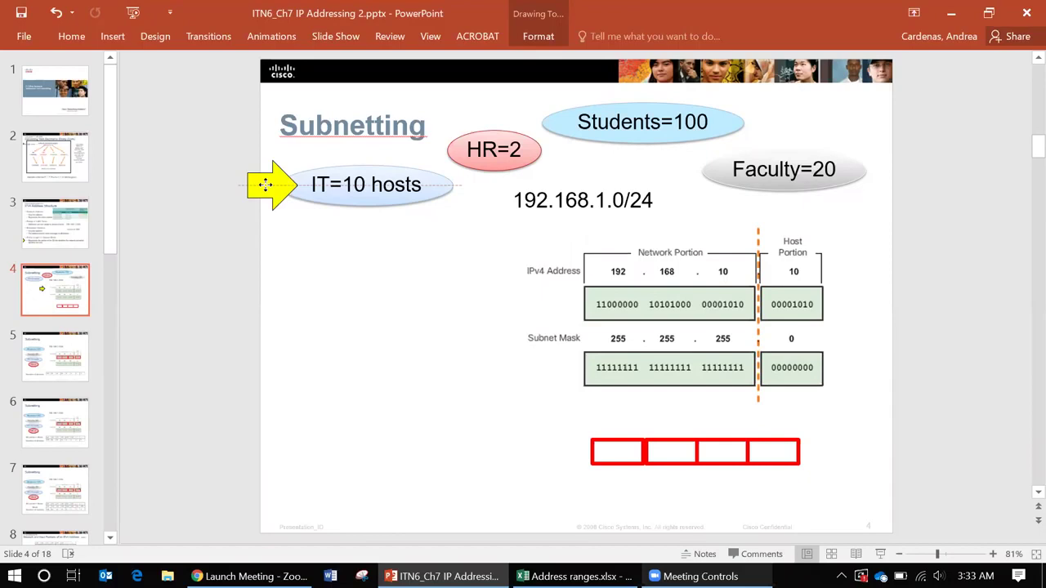
left_click_drag(265, 184, 655, 204)
- Point out the IT, HR, Students and Faculty ovals by placing the cursor in each one's text in turn
left_click(403, 189)
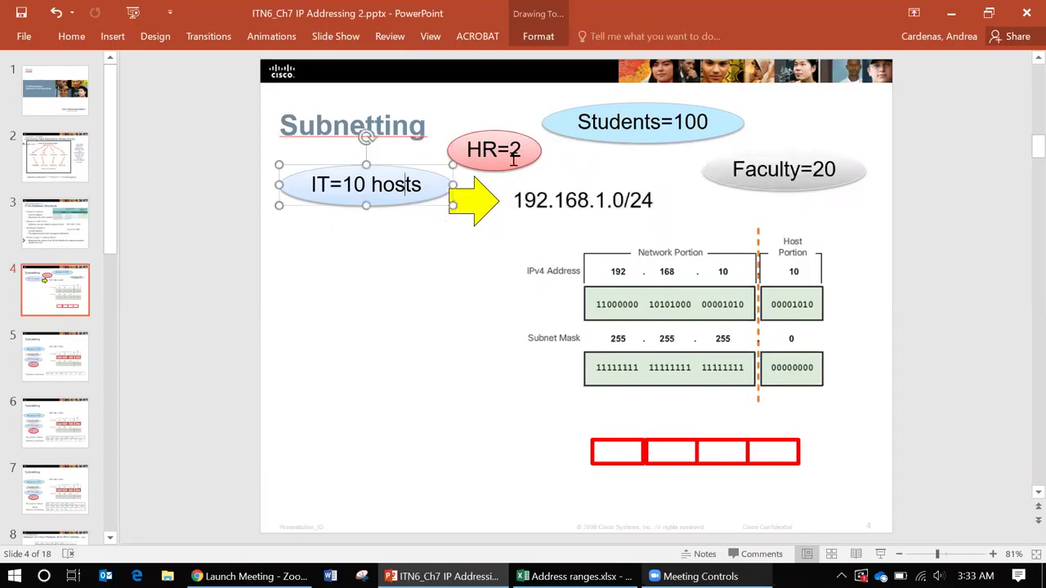
left_click(513, 159)
left_click(634, 124)
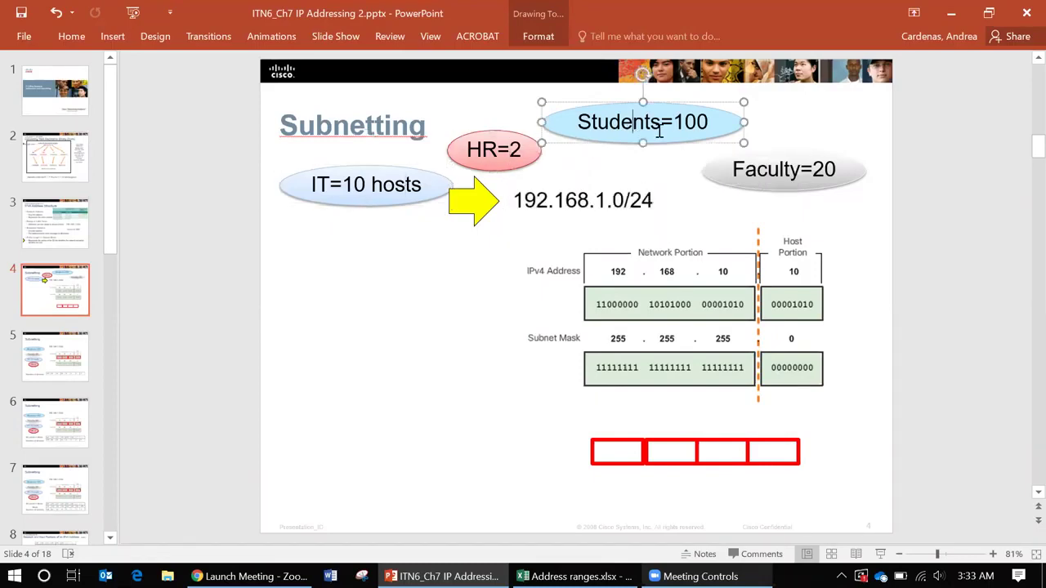
left_click(776, 176)
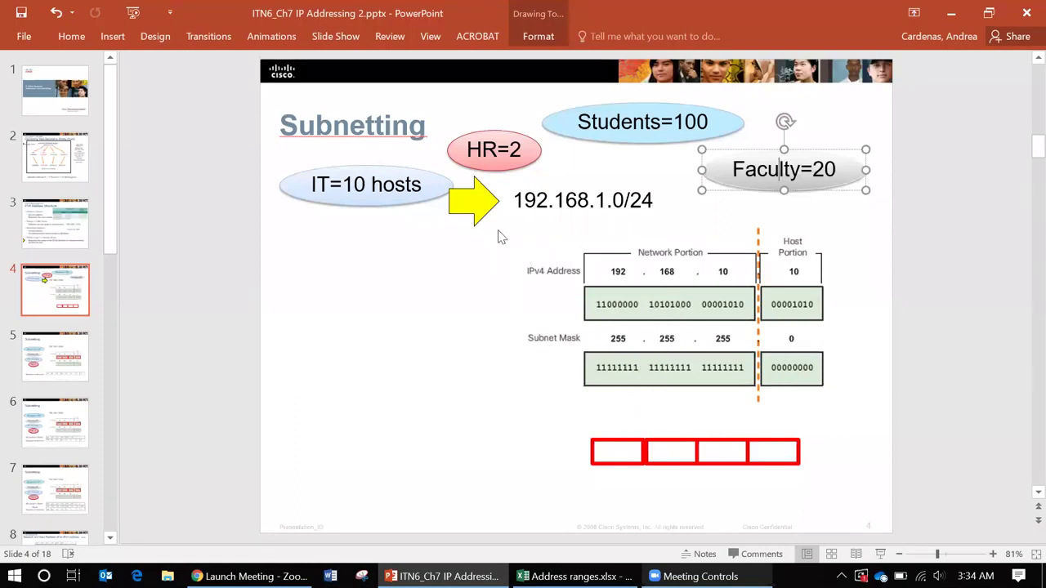
- Insert a space before /24 in the 192.168.1.0/24 text box
left_click(625, 201)
double_click(625, 200)
left_click(621, 200)
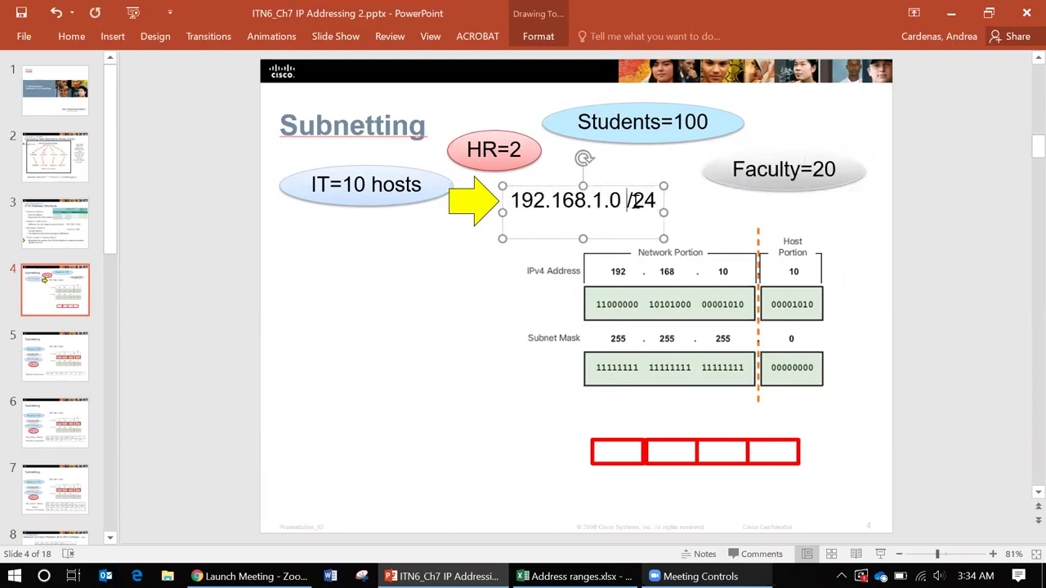
- Highlight the /24 prefix, the 192.168.1.0 portion, and the /24 prefix again in the address text
left_click_drag(627, 201, 653, 206)
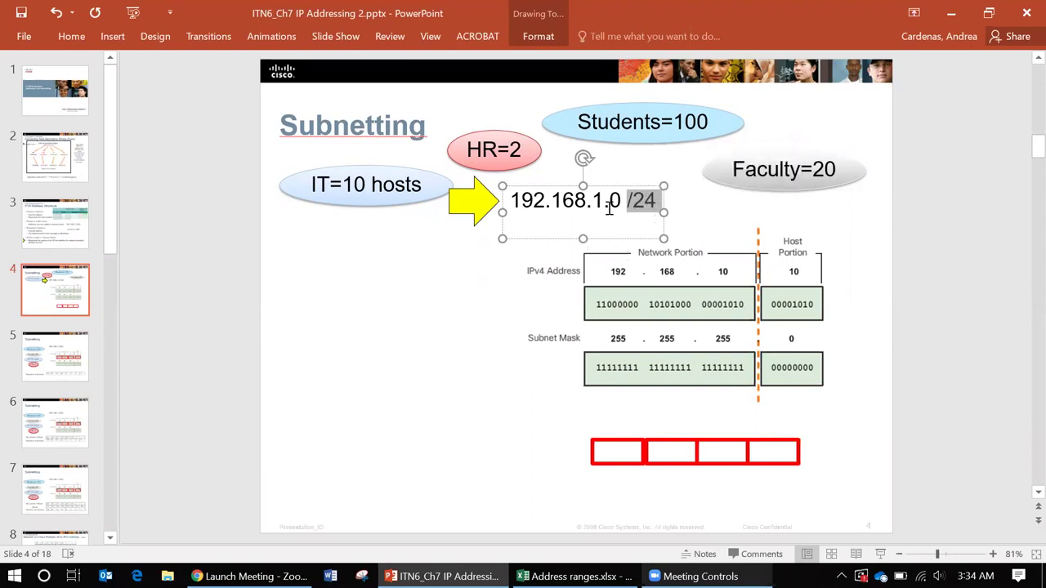
left_click_drag(621, 200, 515, 202)
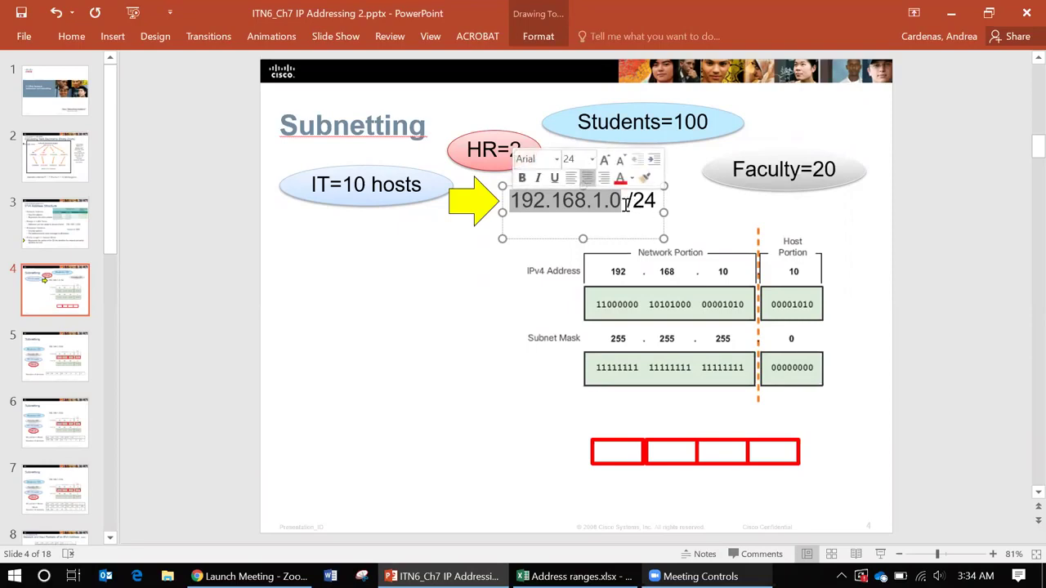
left_click_drag(626, 201, 660, 204)
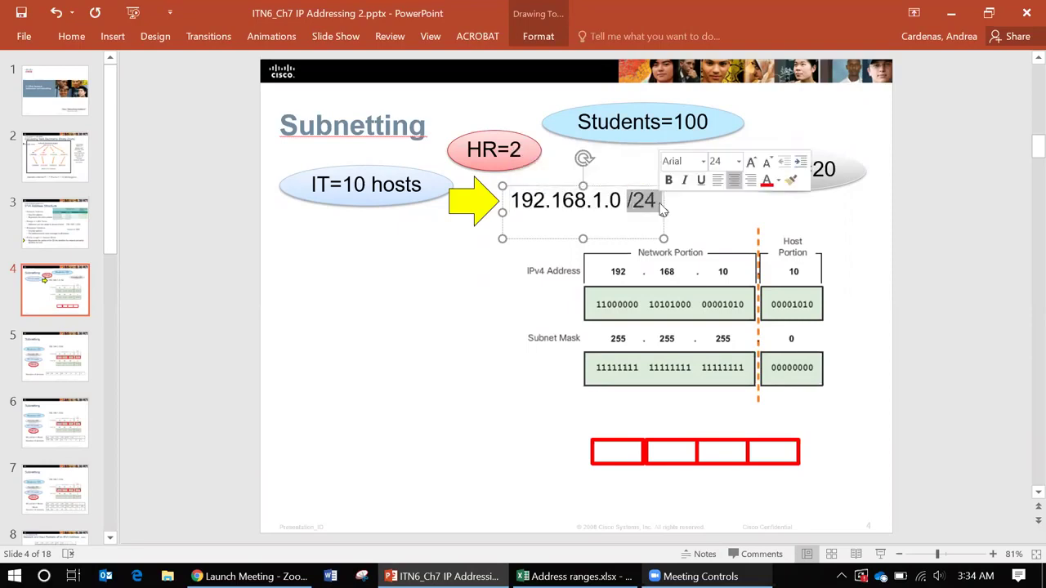
- Move the yellow arrow past the IPv4 Address row to the start of the subnet mask's binary row
left_click_drag(463, 197, 557, 263)
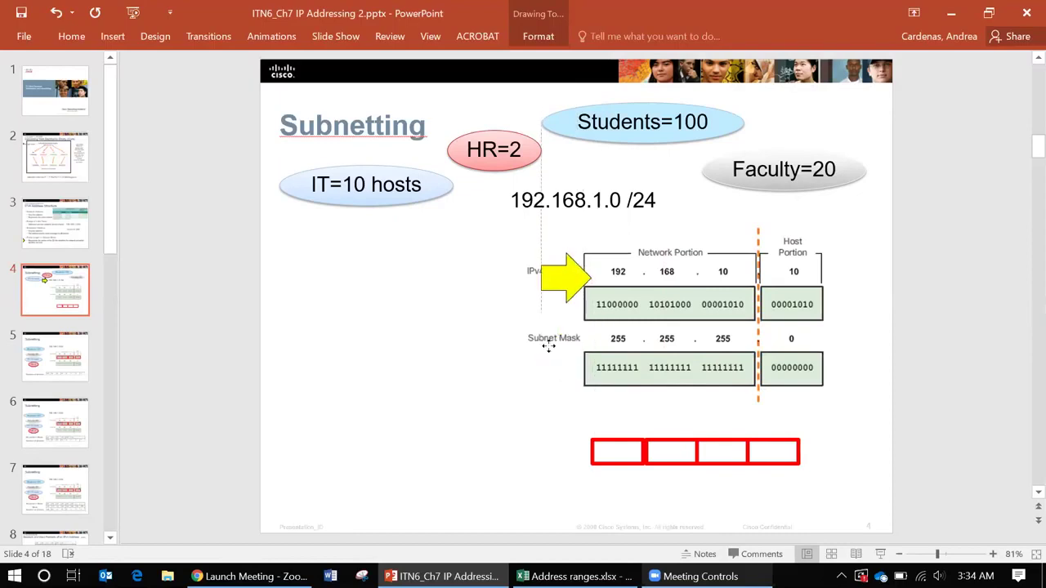
key("ctrl+z")
left_click_drag(547, 362, 547, 367)
- Place three red boxes around the subnet mask's first three binary octets and highlight the /24 prefix
left_click(616, 464)
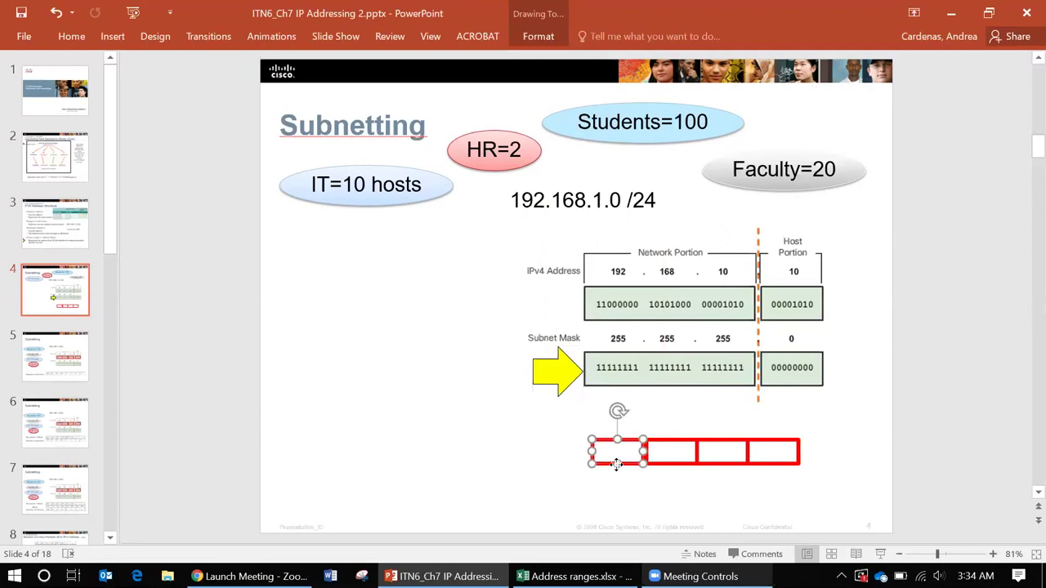
left_click_drag(620, 438, 614, 377)
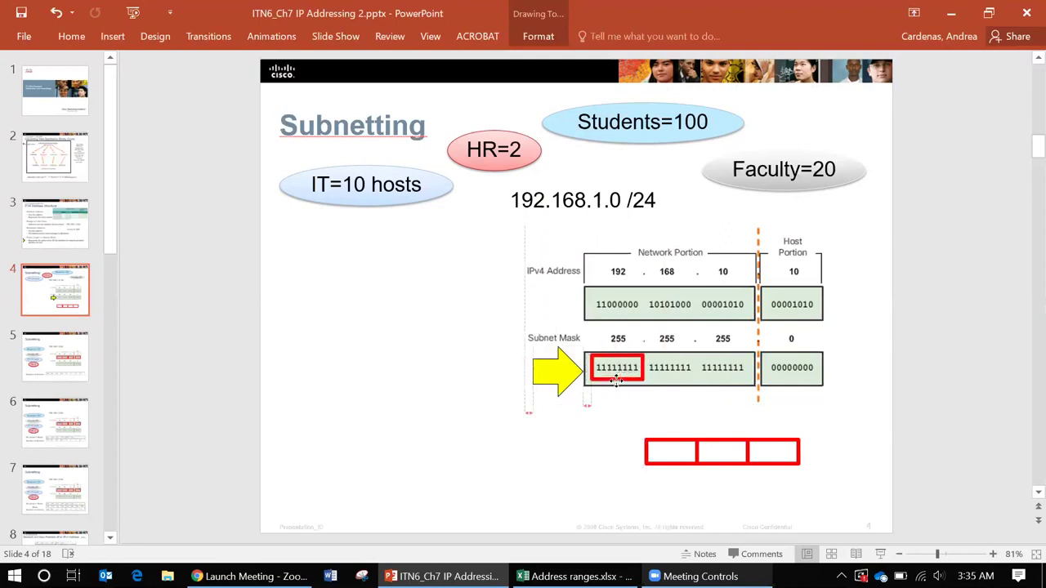
left_click(668, 464)
left_click_drag(669, 464, 663, 380)
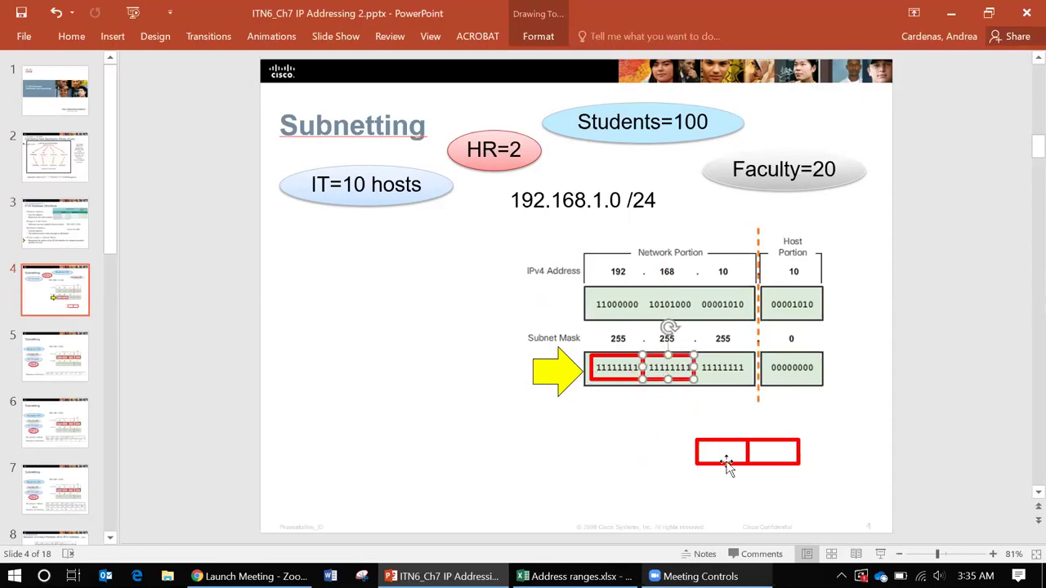
left_click_drag(729, 451, 725, 376)
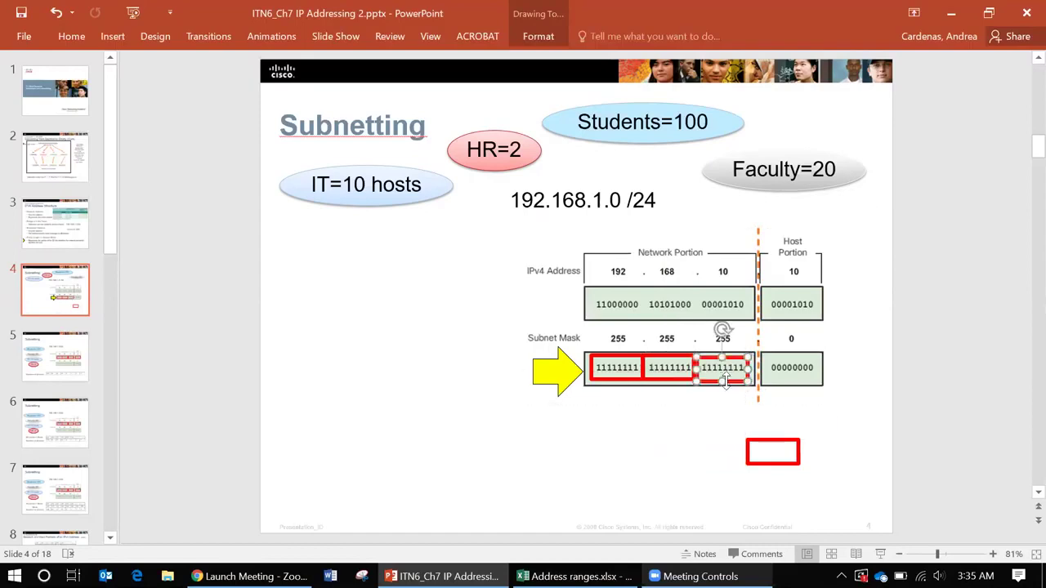
left_click(696, 419)
left_click_drag(626, 198, 660, 201)
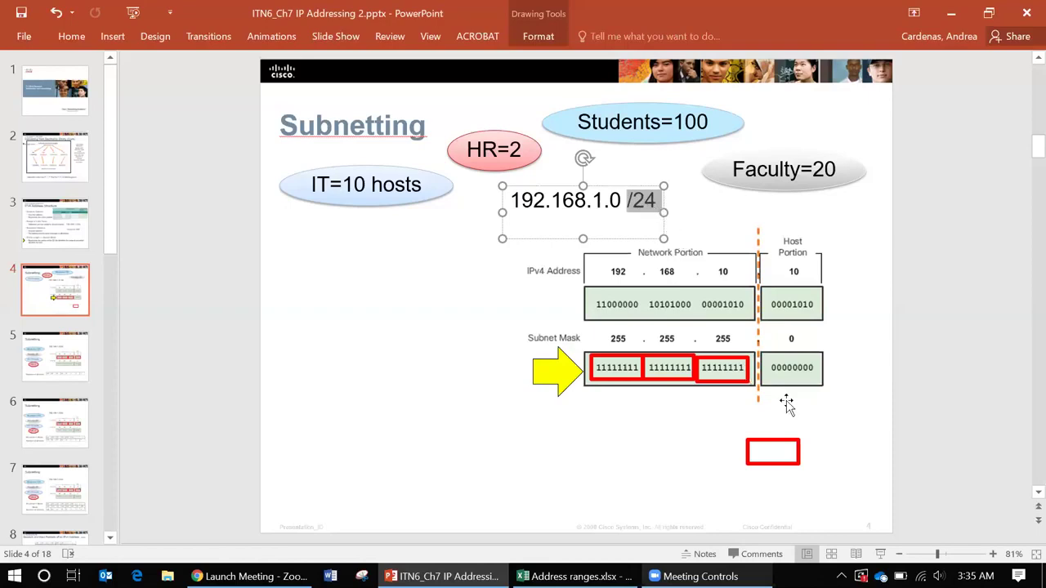
- Place the remaining red box around the subnet mask's host octet 00000000 and put the text cursor in the /24 prefix
left_click(785, 442)
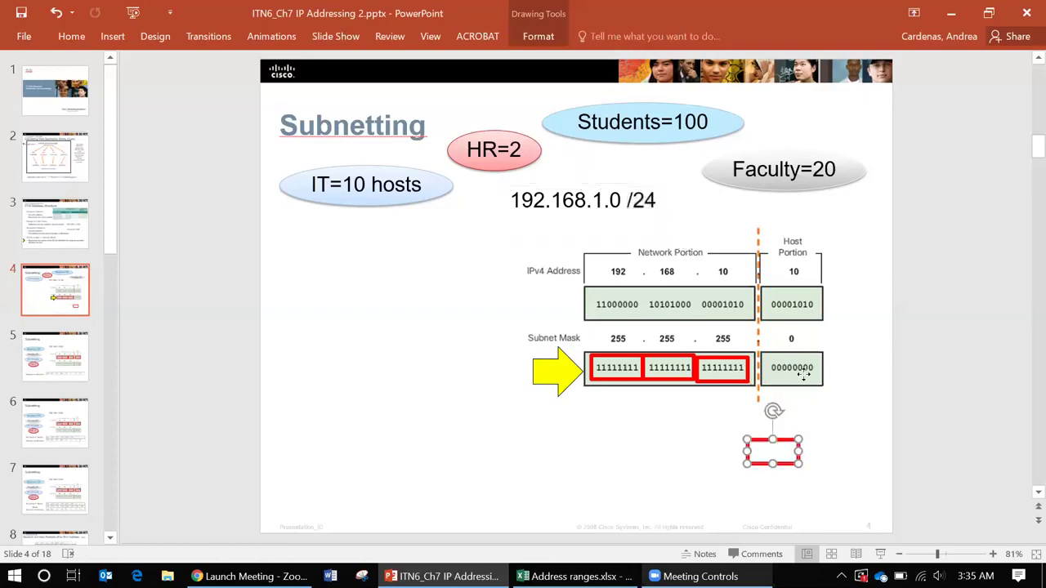
mouse_move(805, 374)
left_mouse_down()
mouse_move(807, 357)
mouse_move(792, 365)
left_mouse_up()
left_click(778, 438)
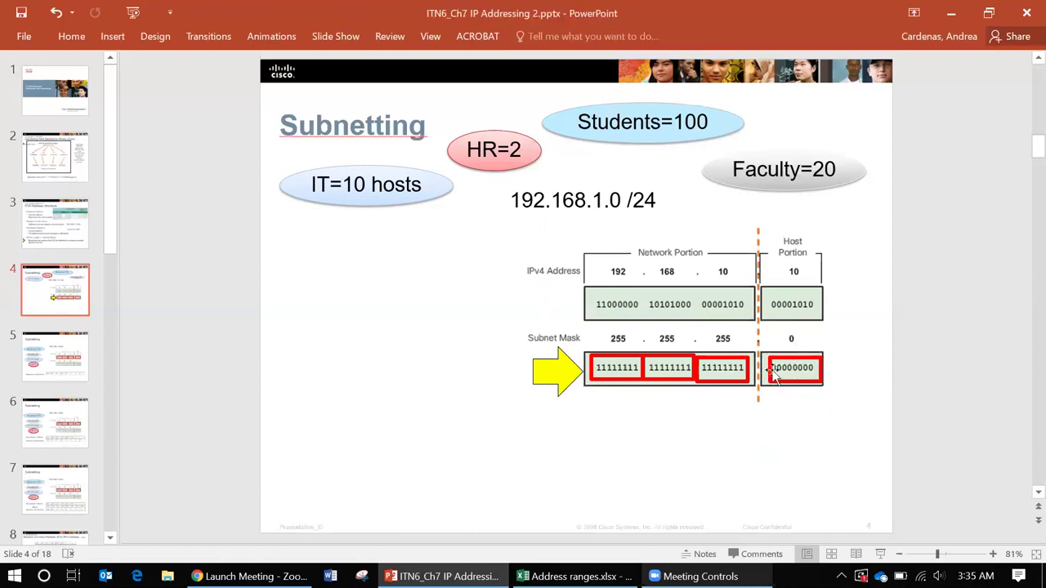
left_click(654, 205)
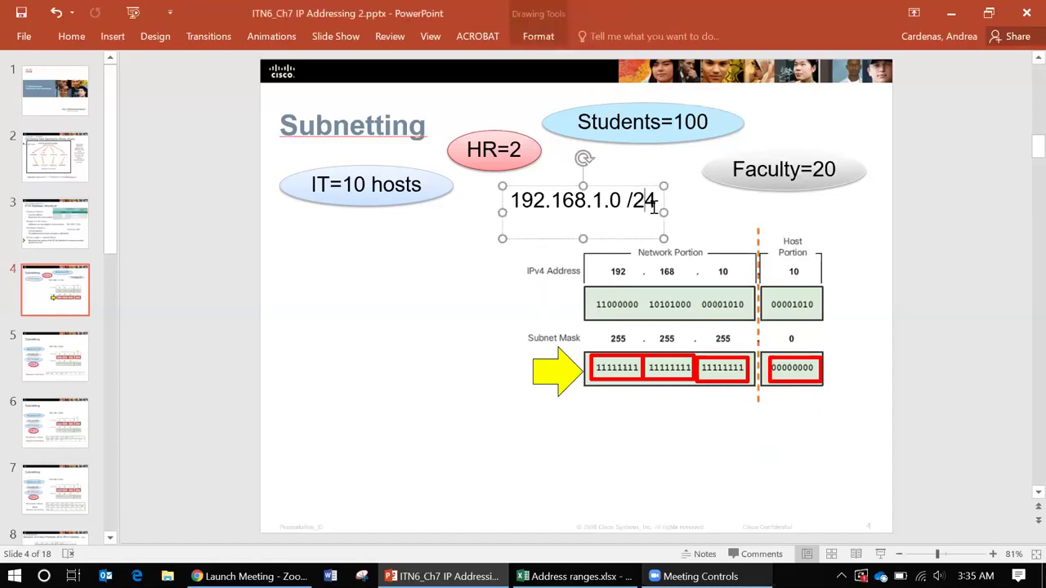
- Highlight the number 24 and the whole /24 prefix in the 192.168.1.0 address text
double_click(655, 206)
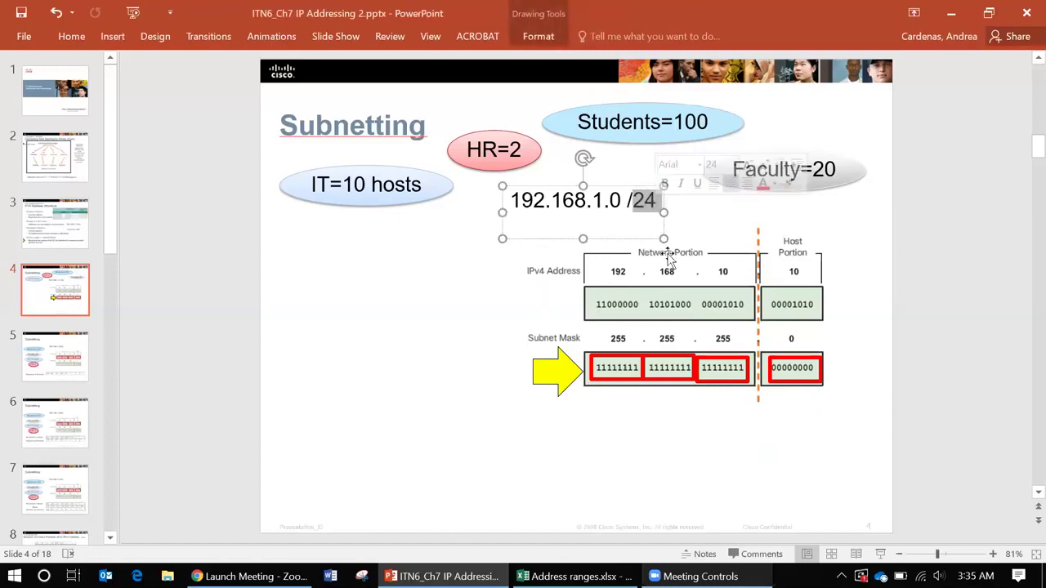
left_click(843, 419)
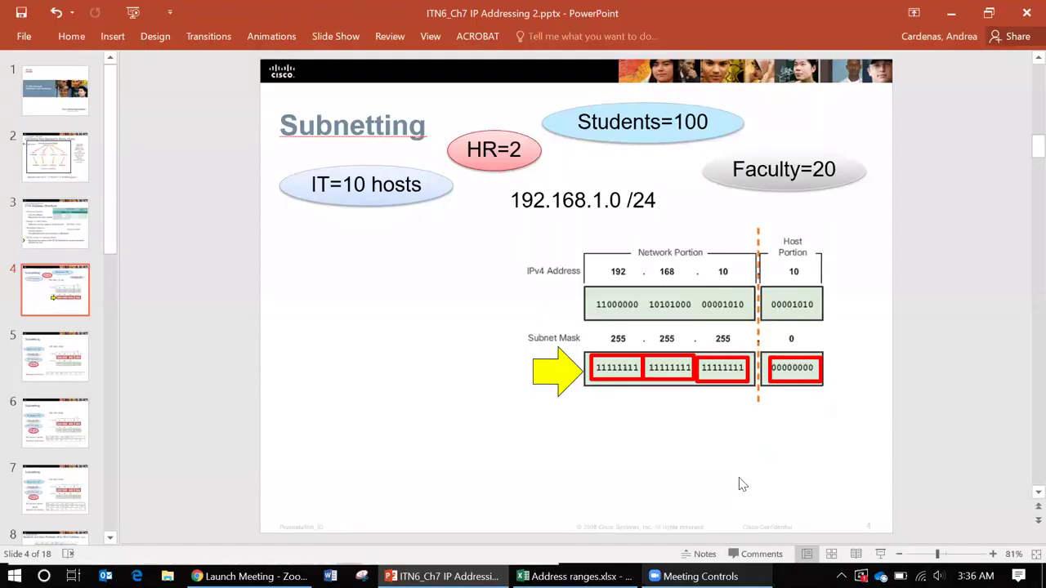
left_click(628, 201)
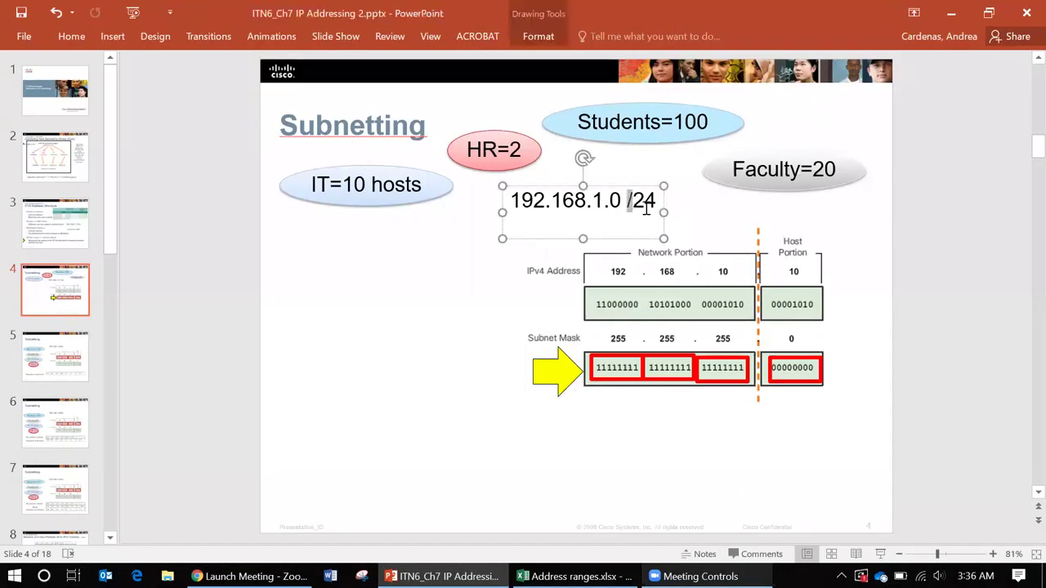
left_click_drag(628, 200, 660, 209)
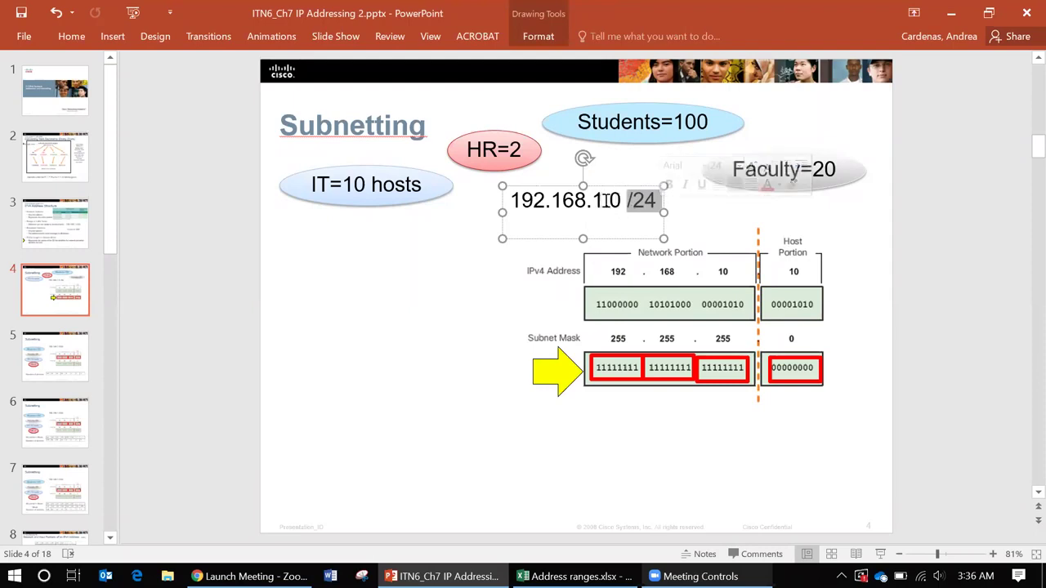
- Highlight the network portion 192.168.1 of the address several times, including its third octet 1 on its own
left_click(605, 200)
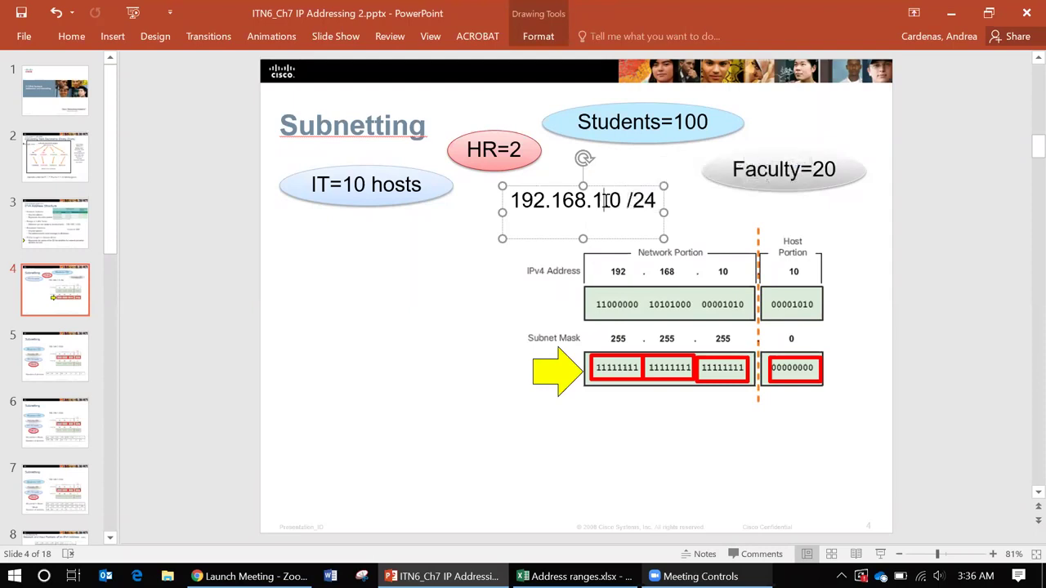
left_click_drag(606, 200, 514, 196)
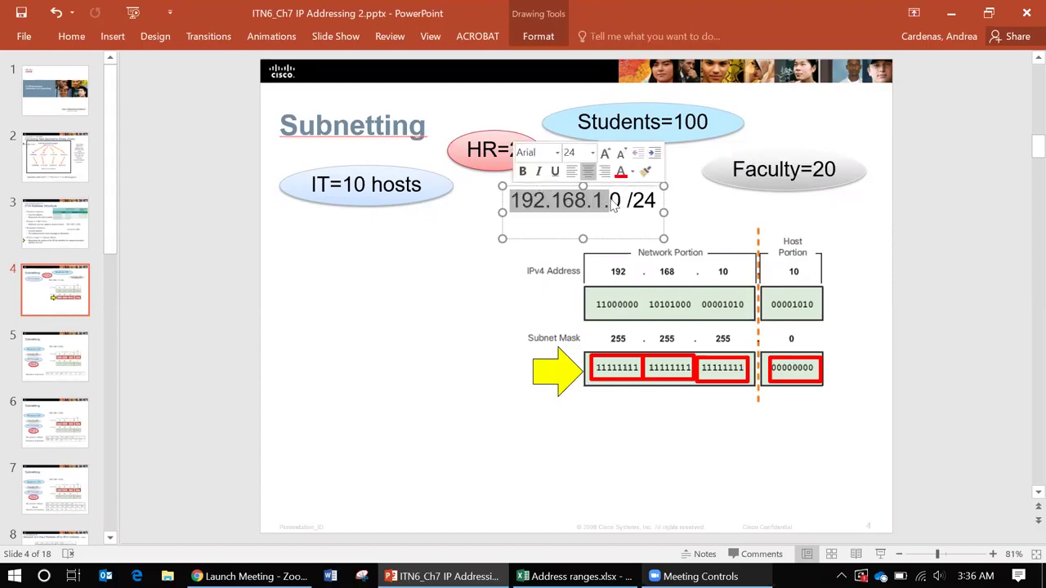
left_click(687, 123)
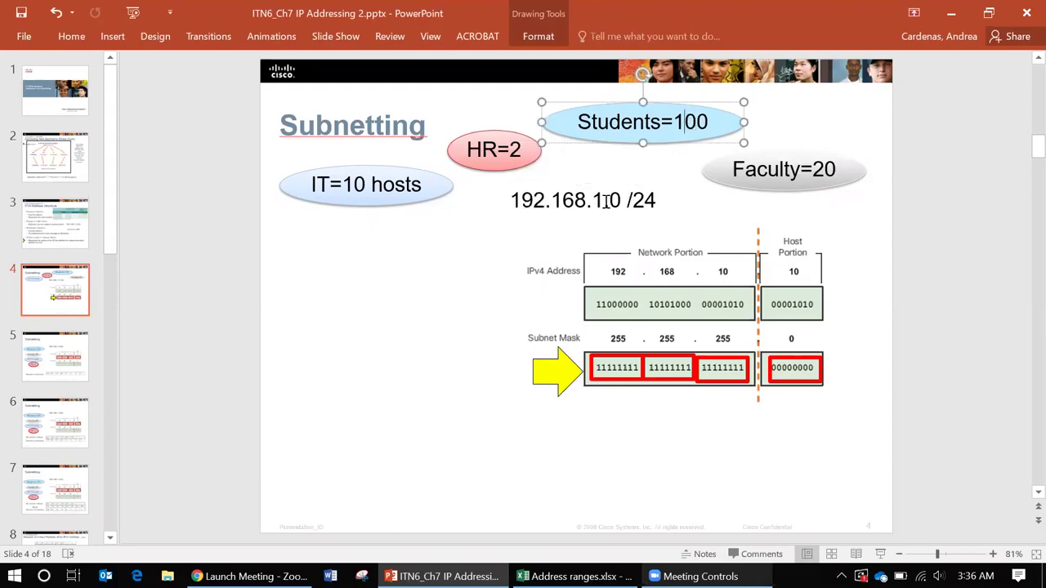
left_click_drag(603, 203, 508, 200)
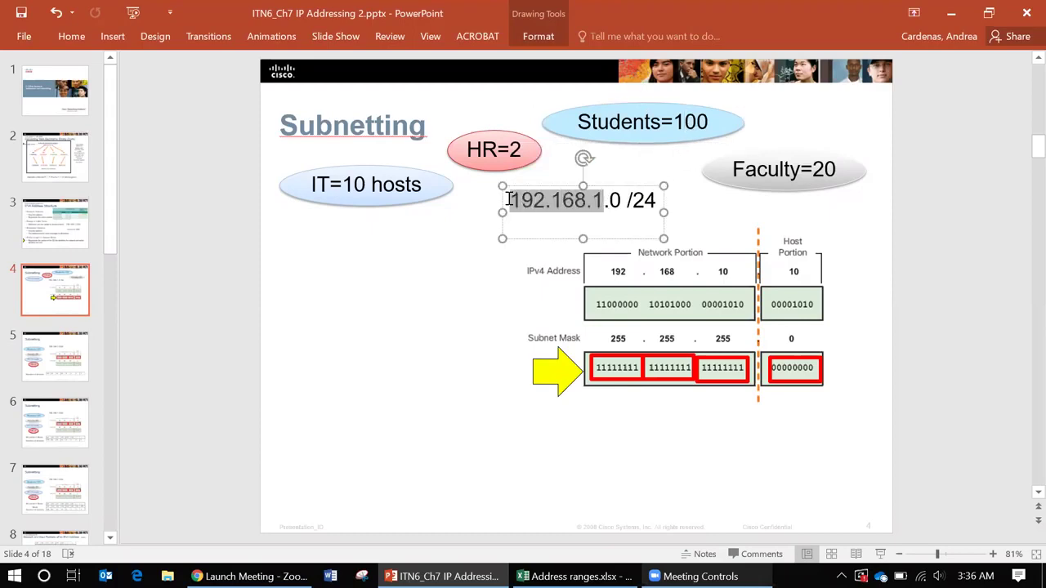
left_click(605, 211)
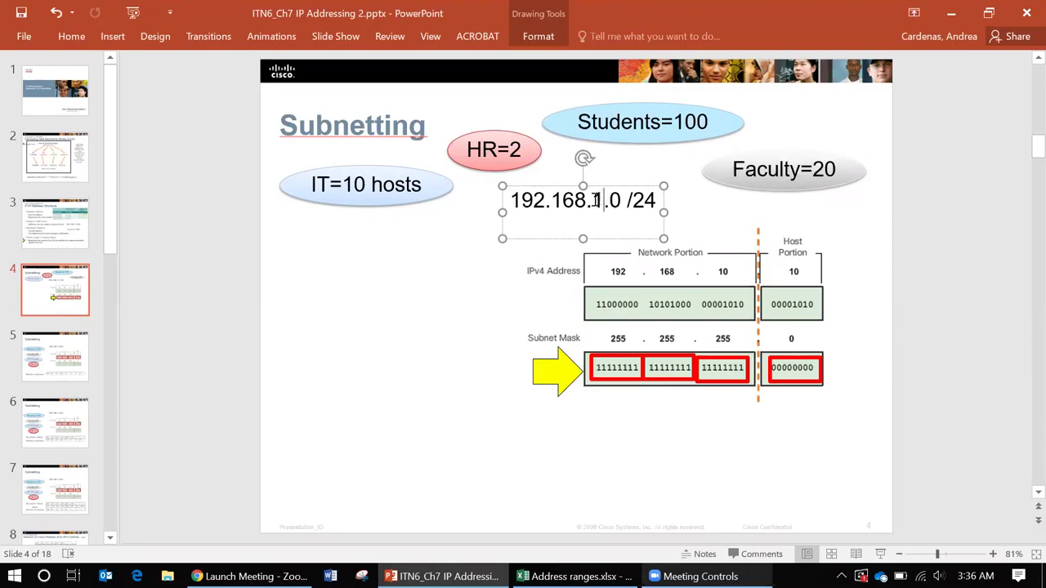
double_click(595, 200)
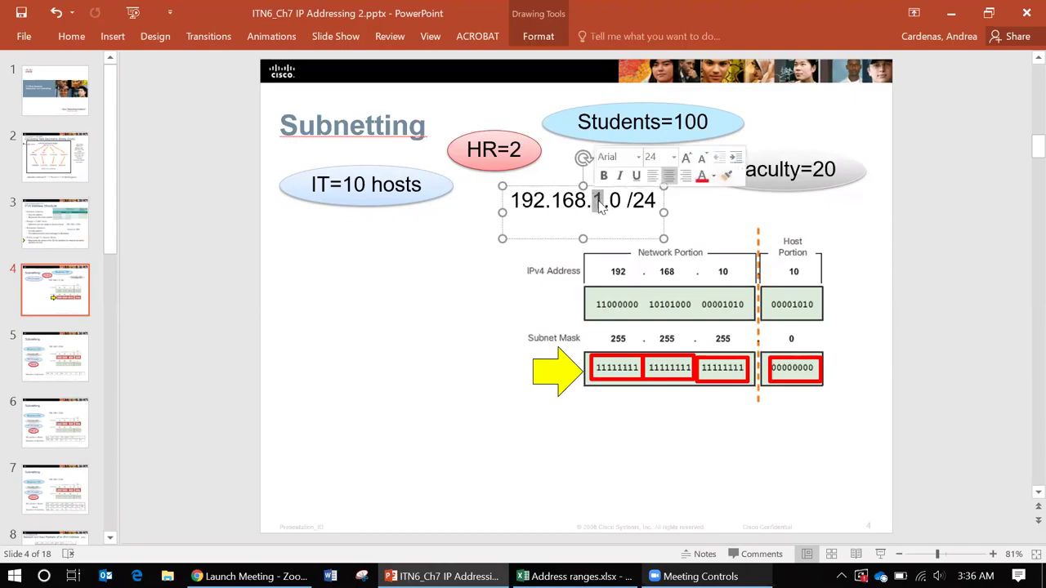
left_click(599, 205)
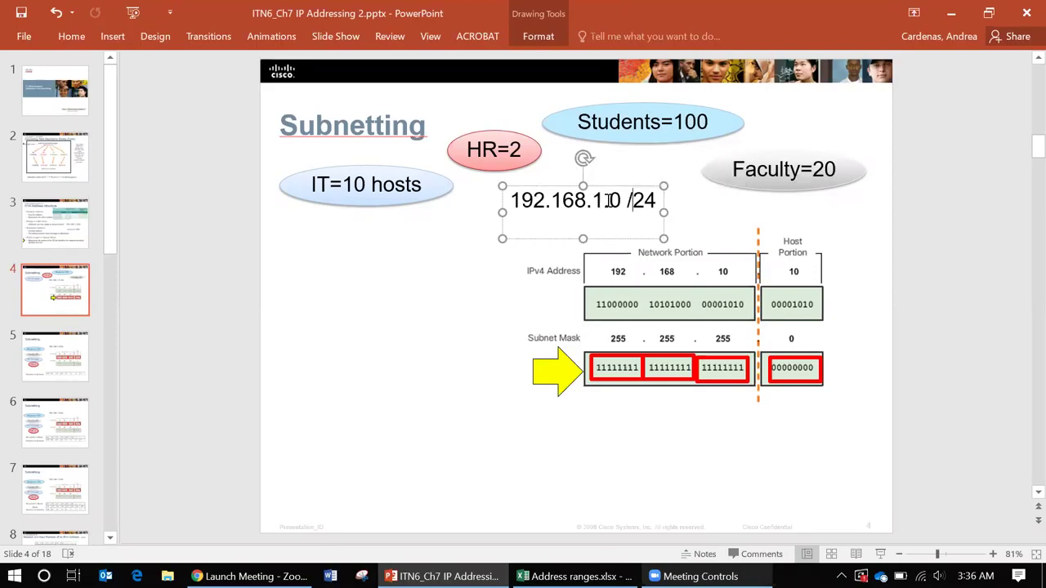
left_click_drag(608, 200, 513, 200)
left_click(531, 303)
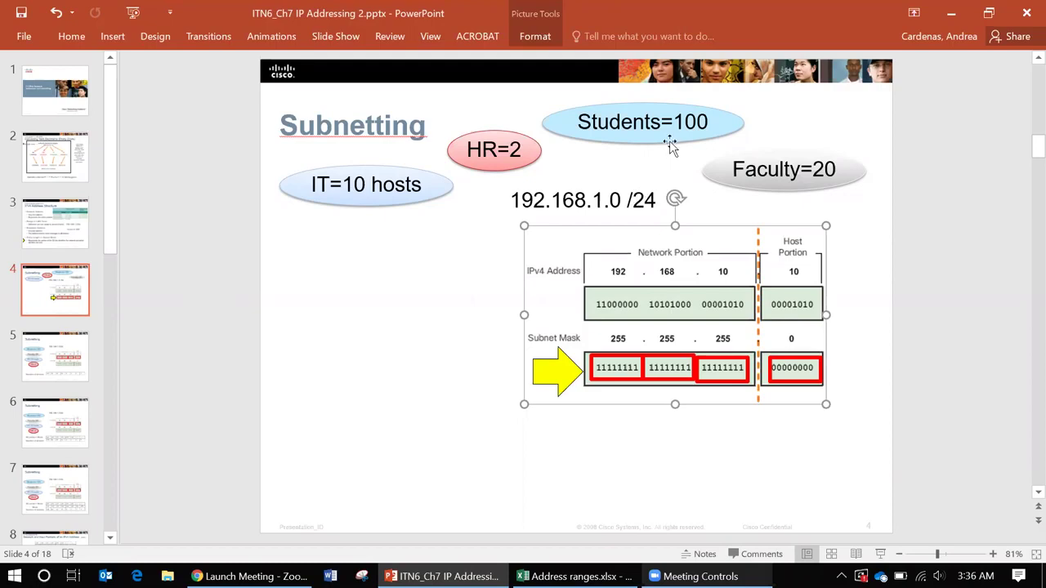
- Stack the group ovals beside the addressing diagram in descending host count: Students=100, Faculty=20, IT=10 hosts and HR=2
left_click_drag(668, 143, 671, 137)
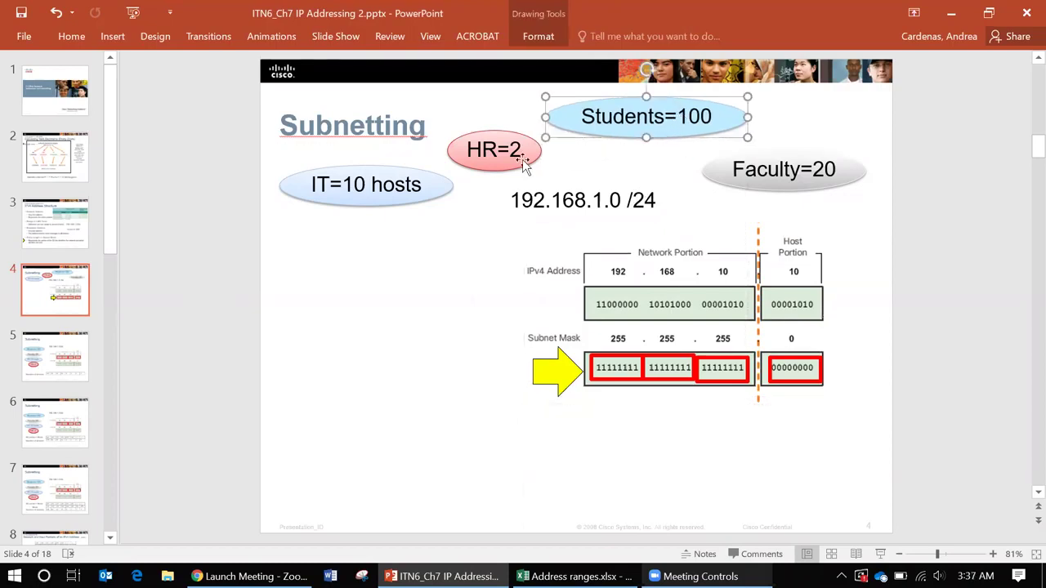
left_click_drag(519, 170, 509, 158)
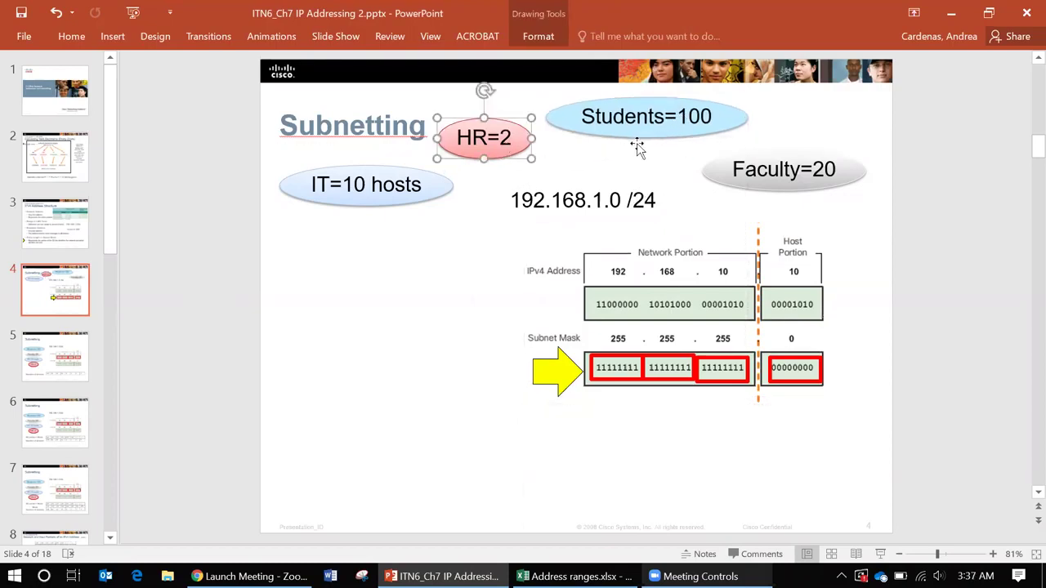
left_click_drag(642, 139, 368, 328)
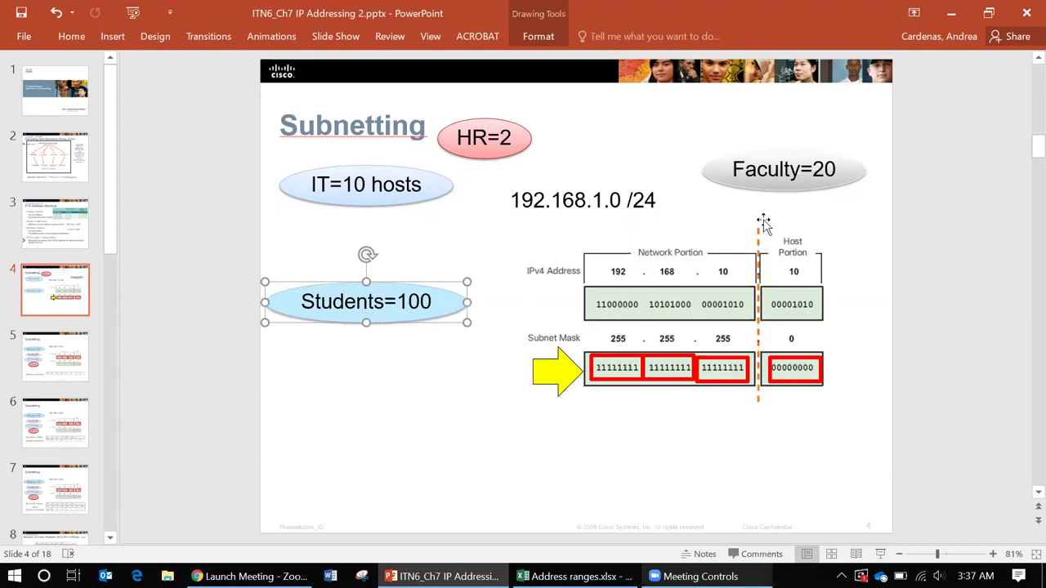
left_click_drag(808, 189, 387, 362)
left_click_drag(378, 205, 385, 405)
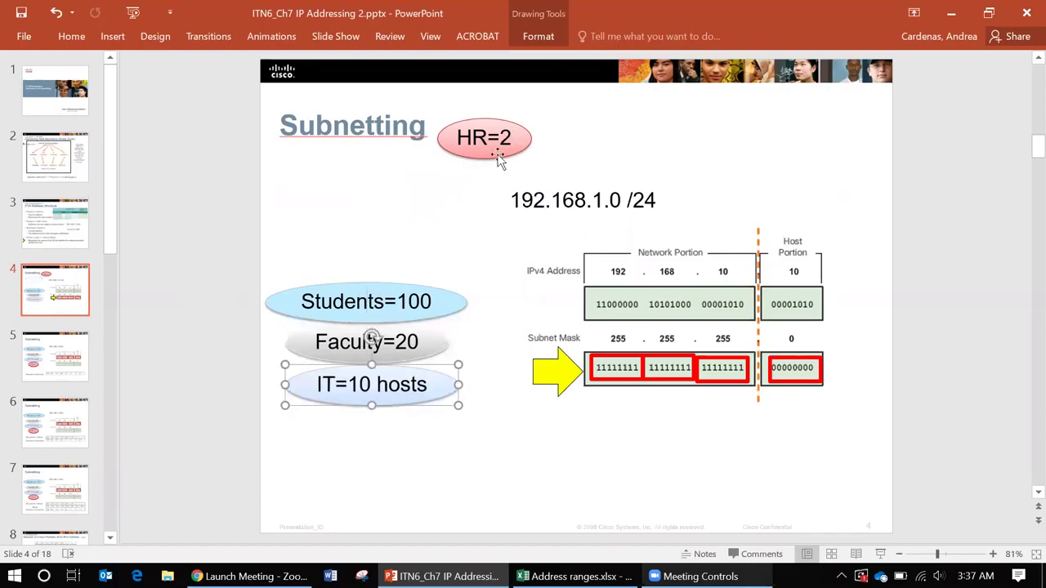
left_click_drag(494, 158, 385, 435)
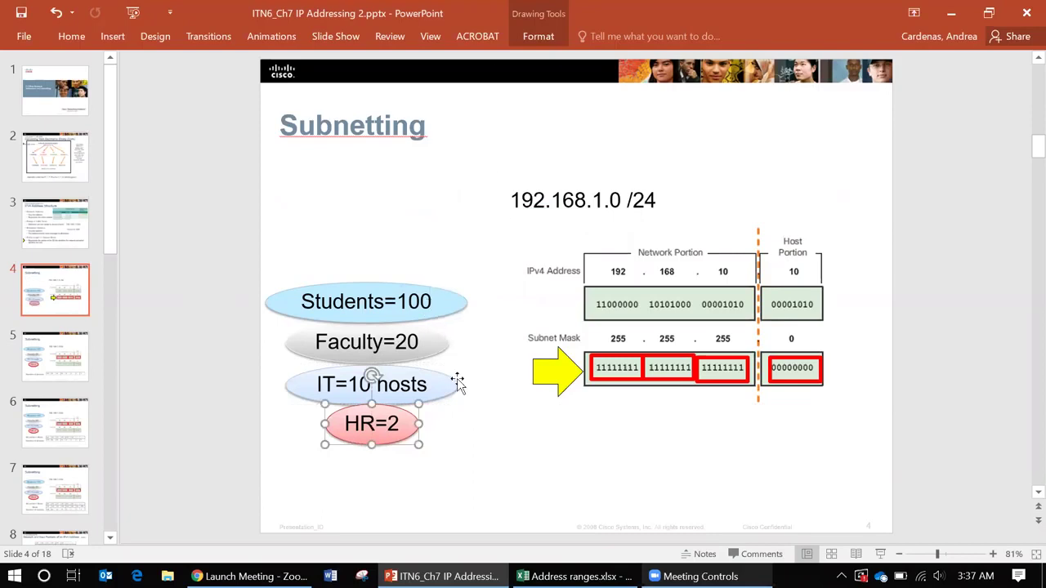
left_click(449, 447)
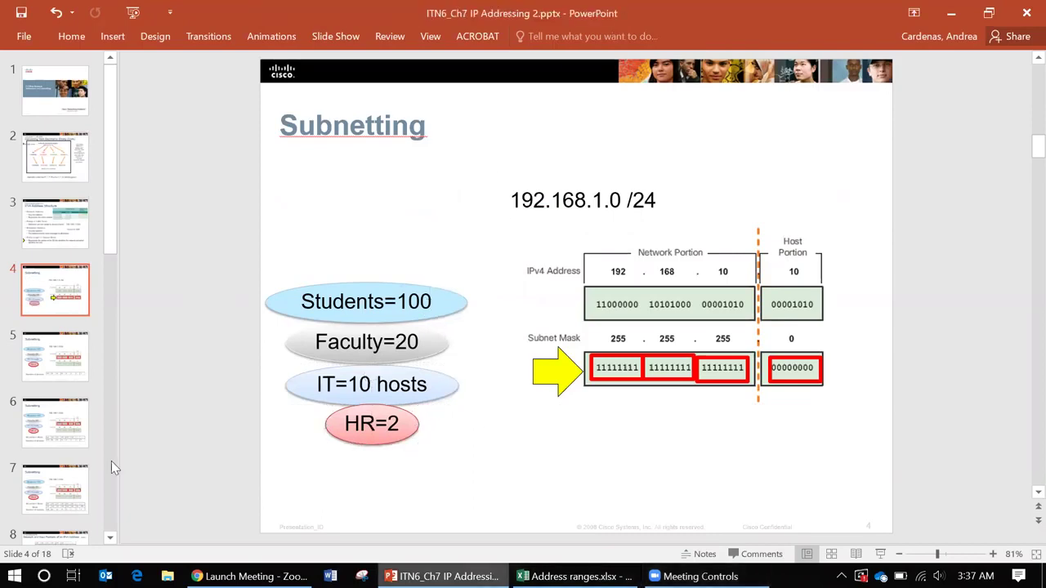
- Highlight the Number of devices values on slide 5 and the Bit prefix=> Mask values on slide 6
left_click(48, 372)
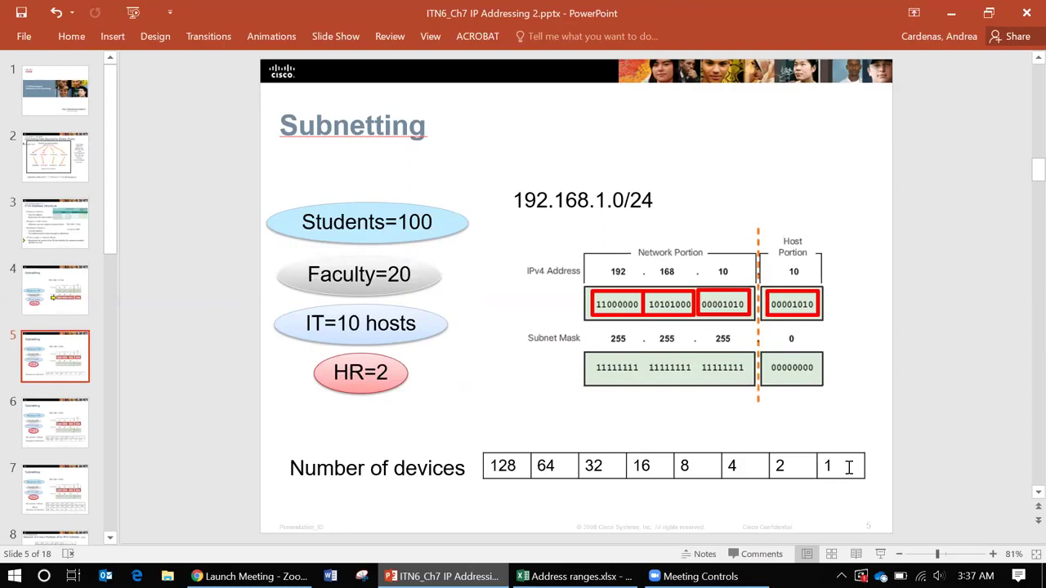
left_click_drag(812, 465, 493, 467)
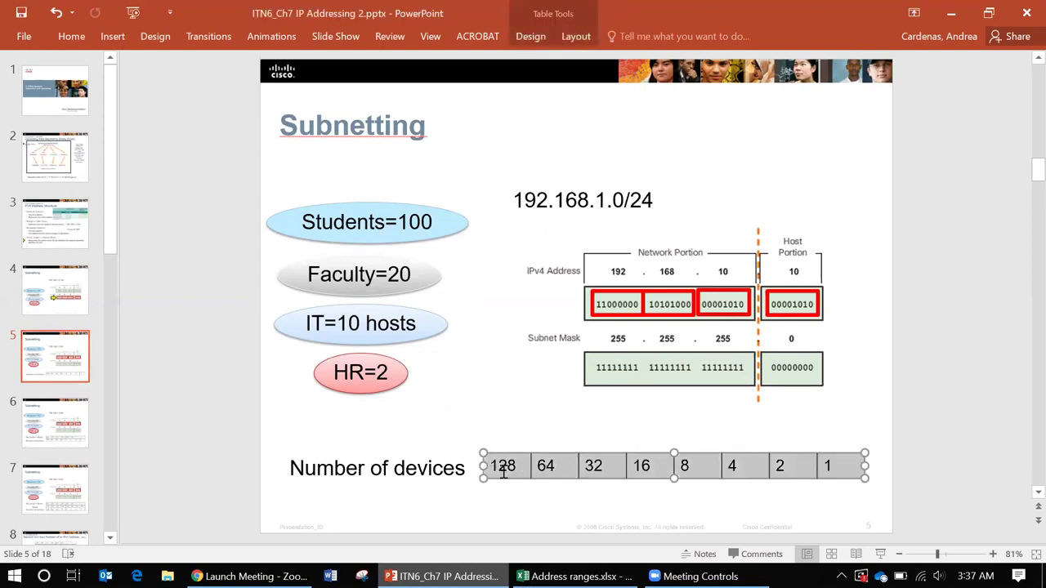
left_click(503, 472)
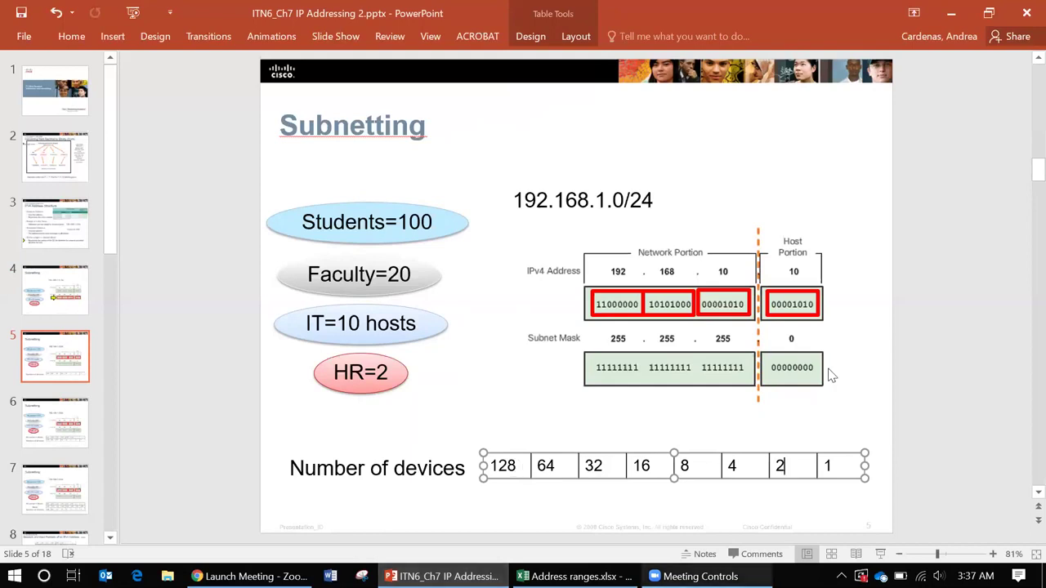
scroll(831, 374, "down", 1)
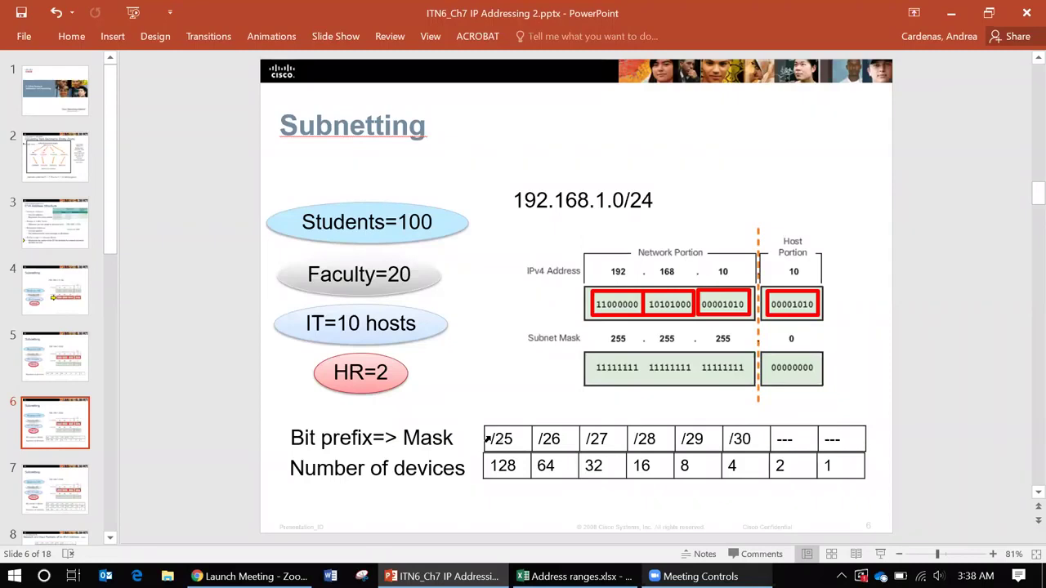
left_click_drag(500, 438, 842, 437)
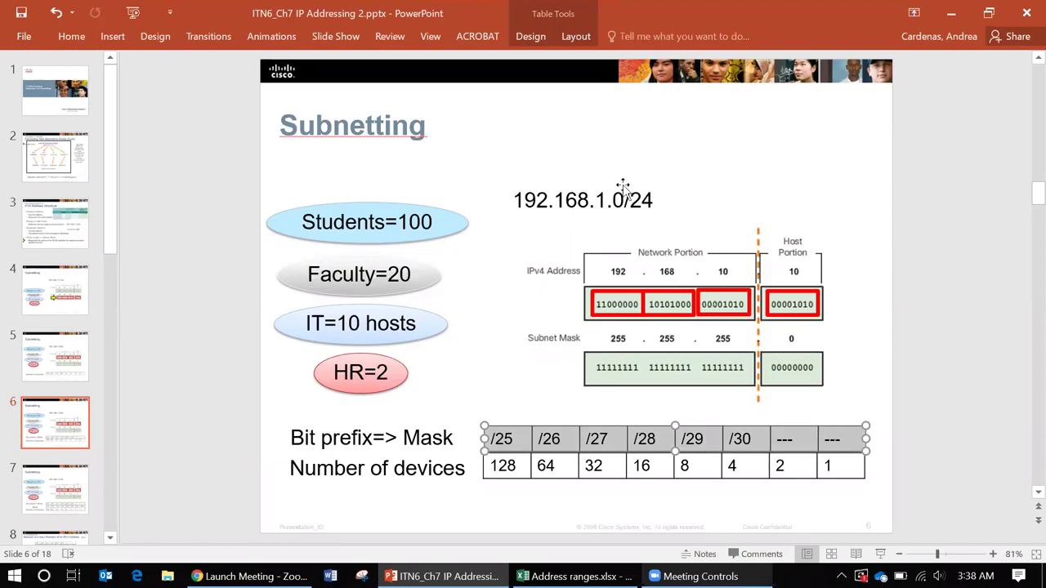
- Highlight the last octet 0, the full address 192.168.1.0/24, the 1.0 portion and the last 0 again
left_click_drag(625, 202, 617, 202)
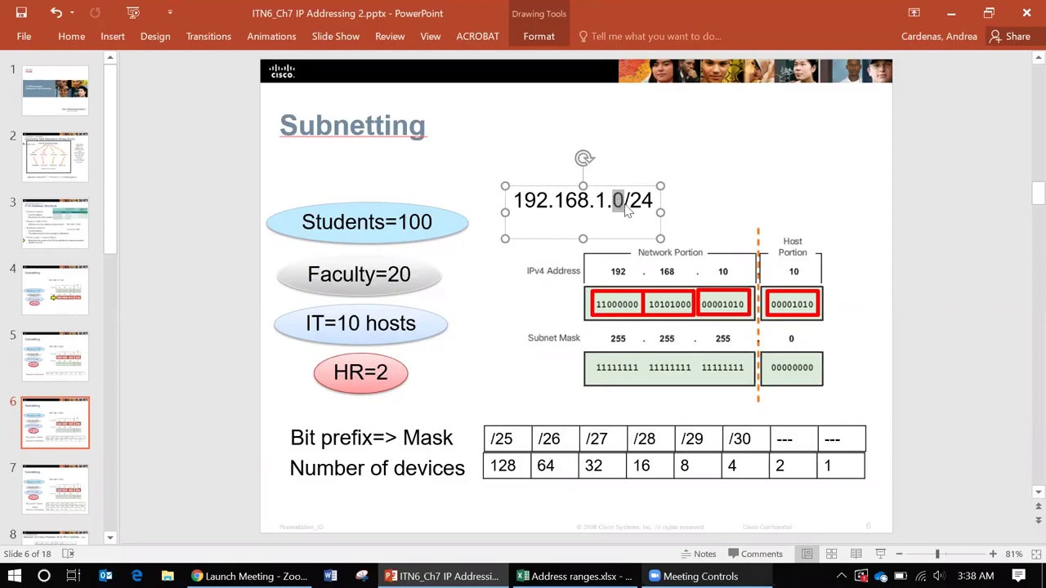
left_click_drag(633, 204, 652, 203)
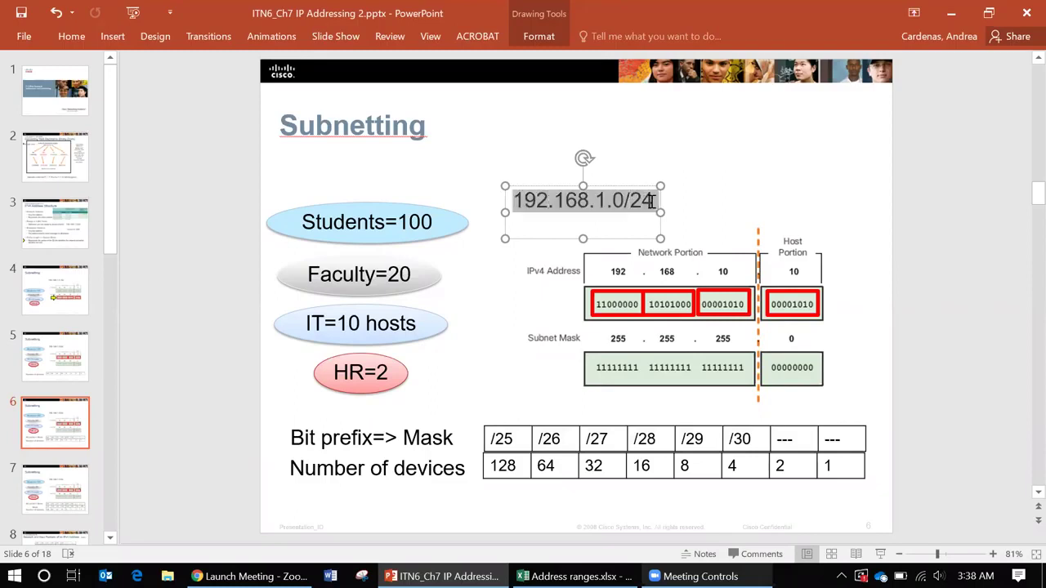
left_click(643, 204)
double_click(644, 205)
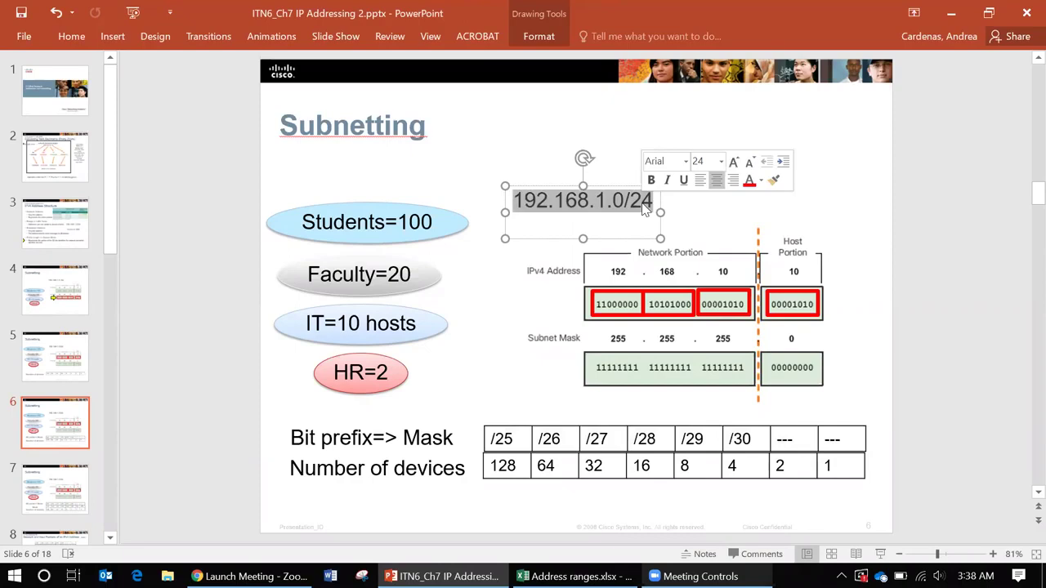
left_click(638, 204)
left_click_drag(600, 204, 623, 205)
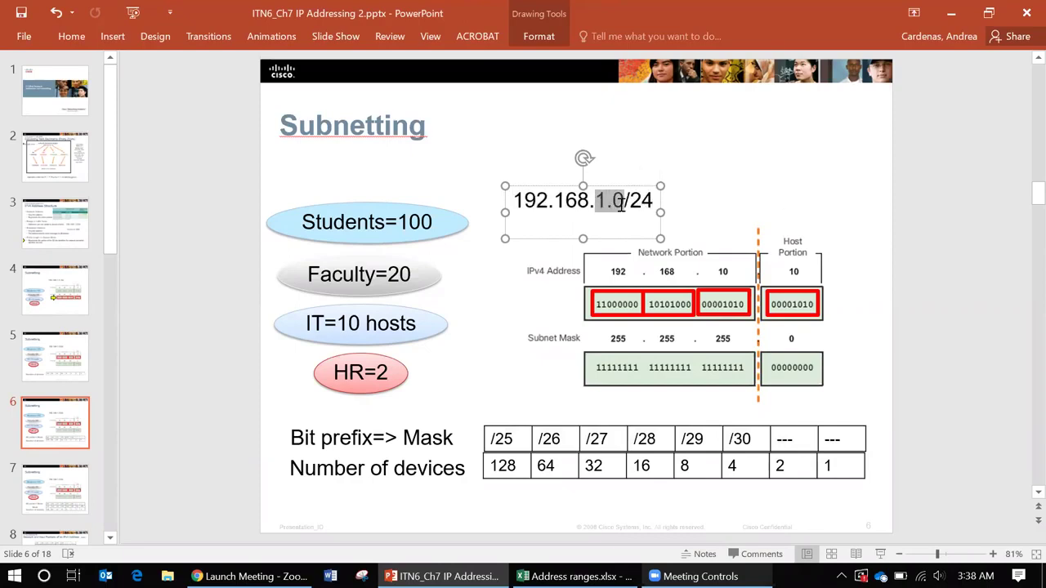
left_click(625, 211)
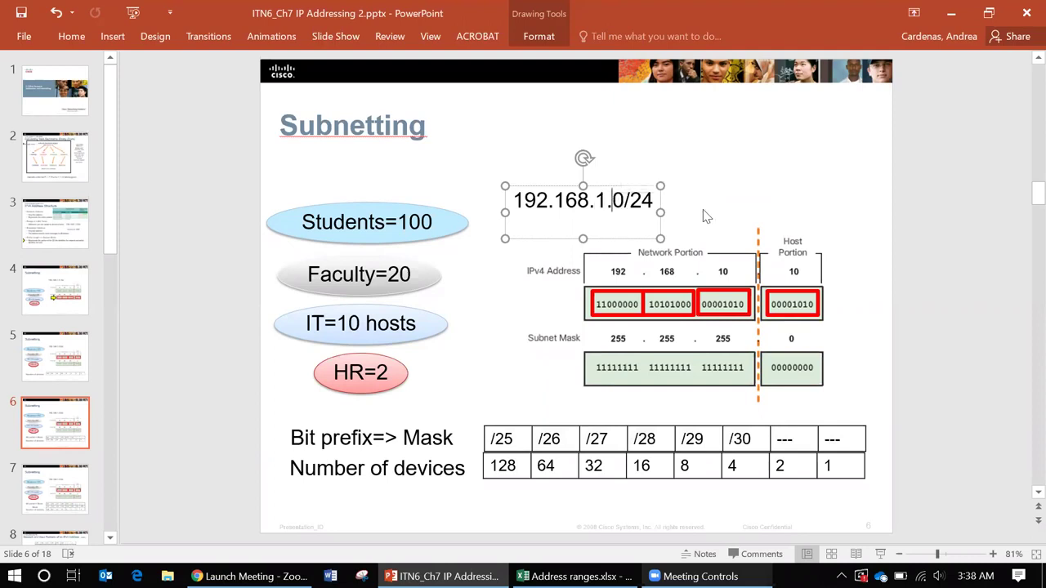
left_click(691, 228)
left_click_drag(612, 201, 622, 201)
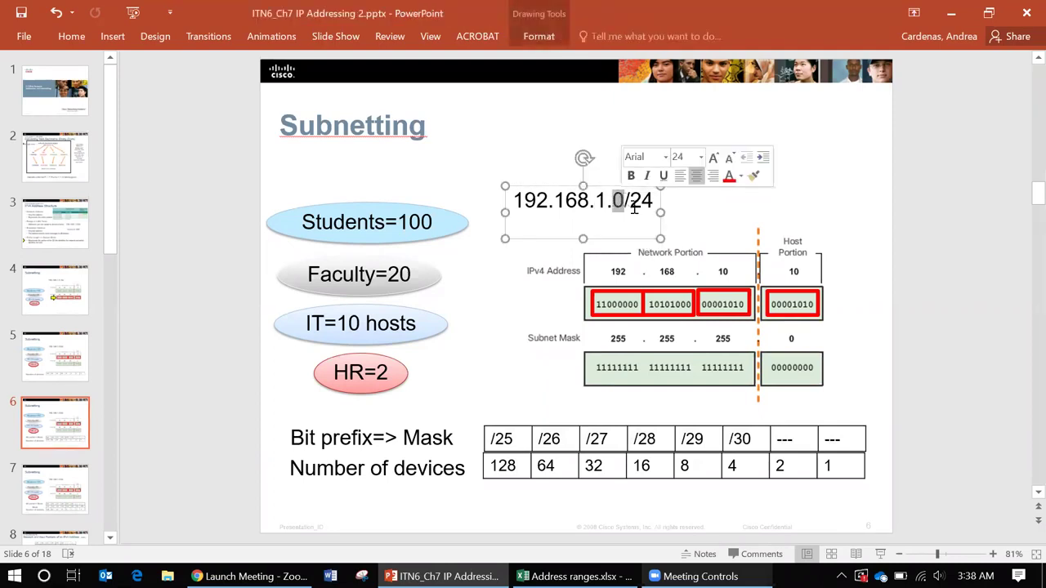
left_click(640, 202)
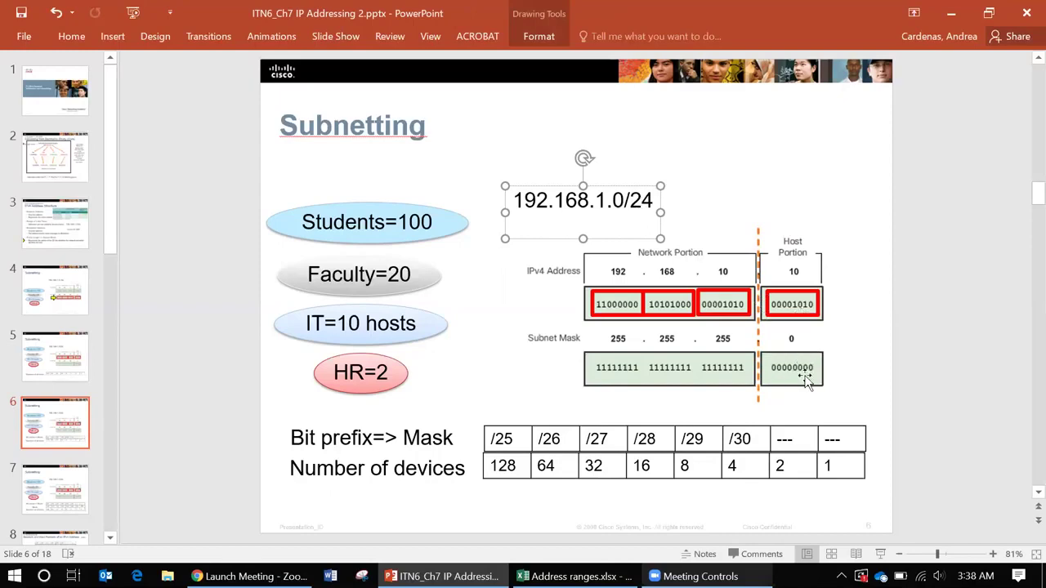
- Nudge the addressing diagram slightly upward and move the red box from the IPv4 host octet onto the subnet mask's host octet 00000000
left_click_drag(811, 364, 803, 308)
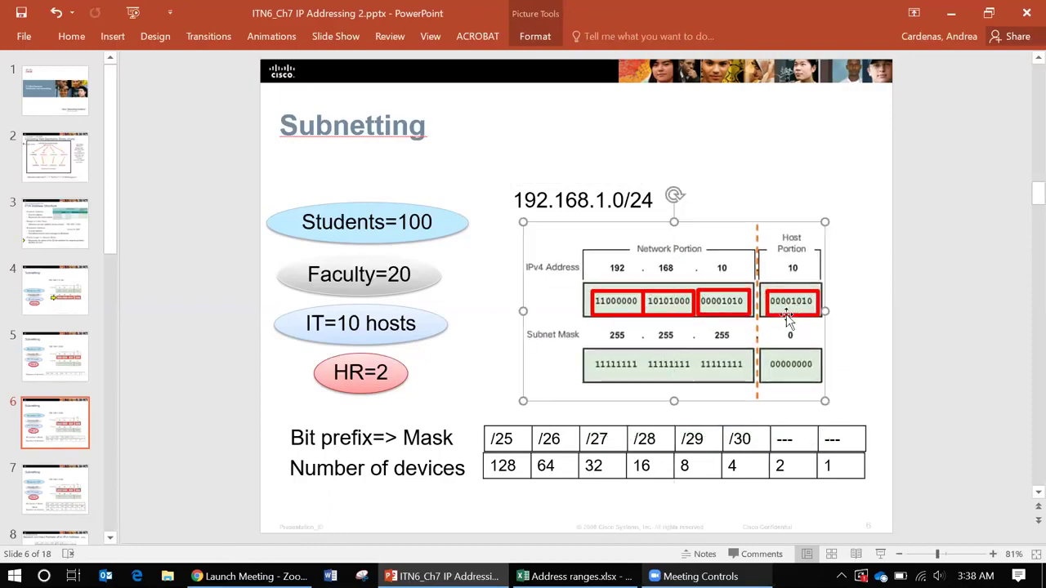
left_click(790, 315)
left_click_drag(802, 317, 803, 375)
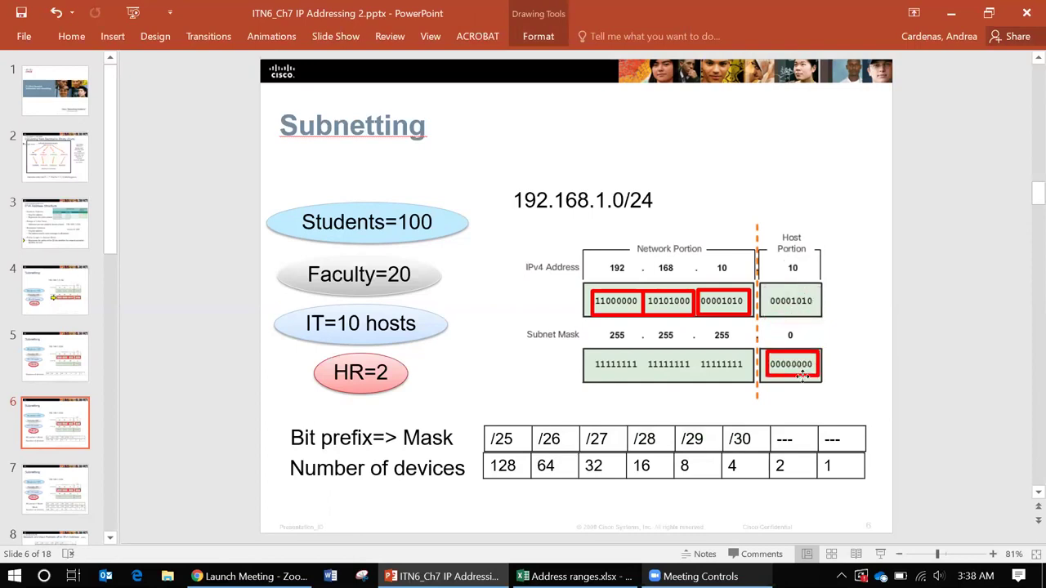
left_click_drag(803, 375, 801, 375)
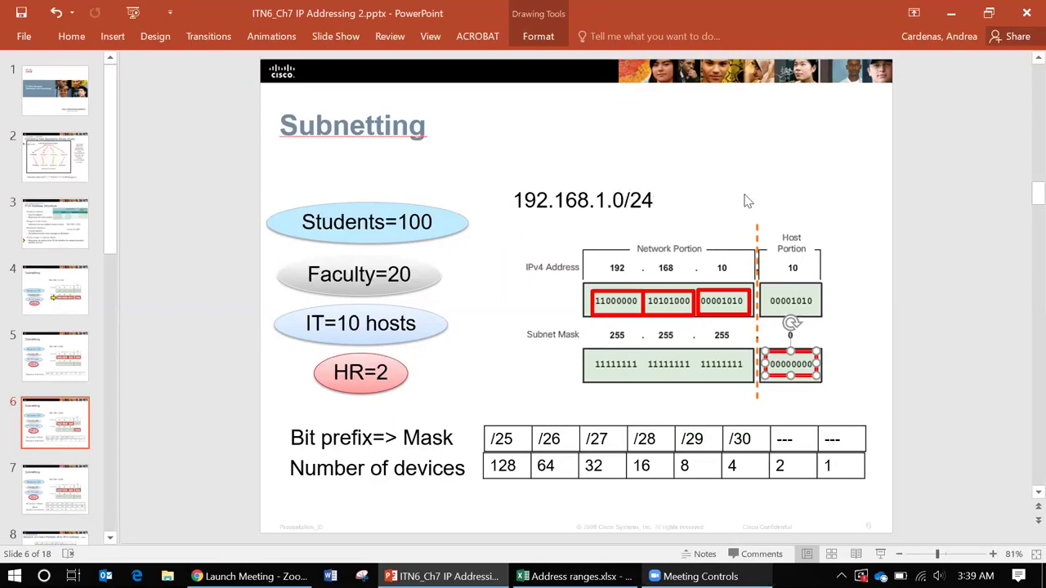
- Append the range 0-255 after 192.168.1.0/24 on slide 6 and highlight the range's 0
left_click(652, 204)
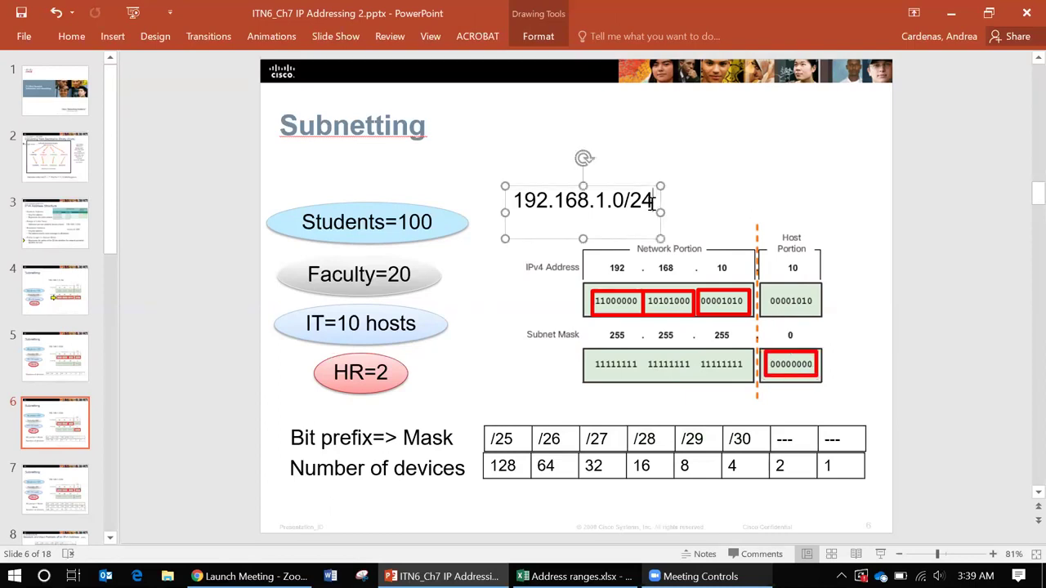
key("ctrl+z")
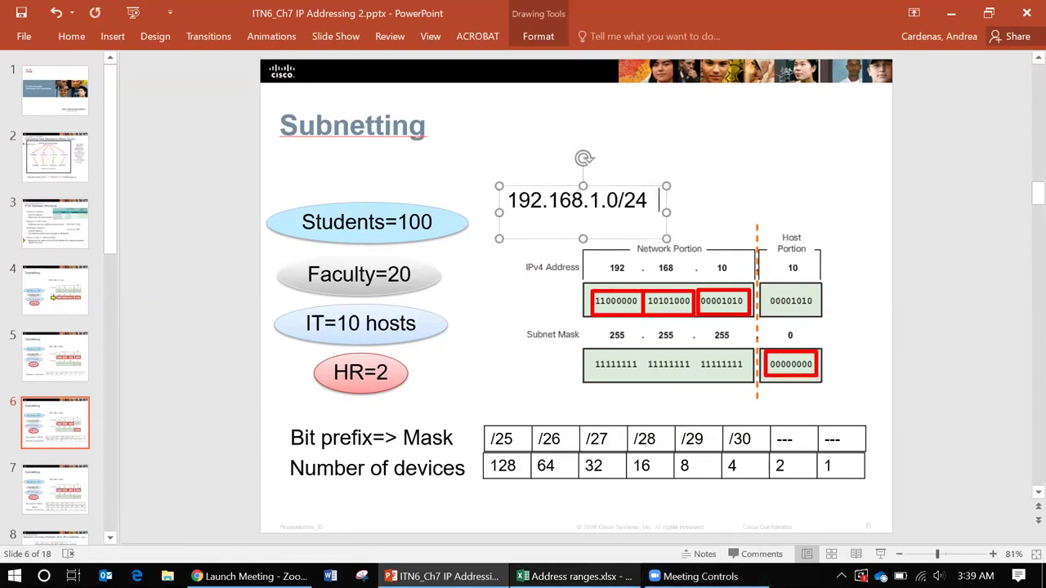
type("0-255")
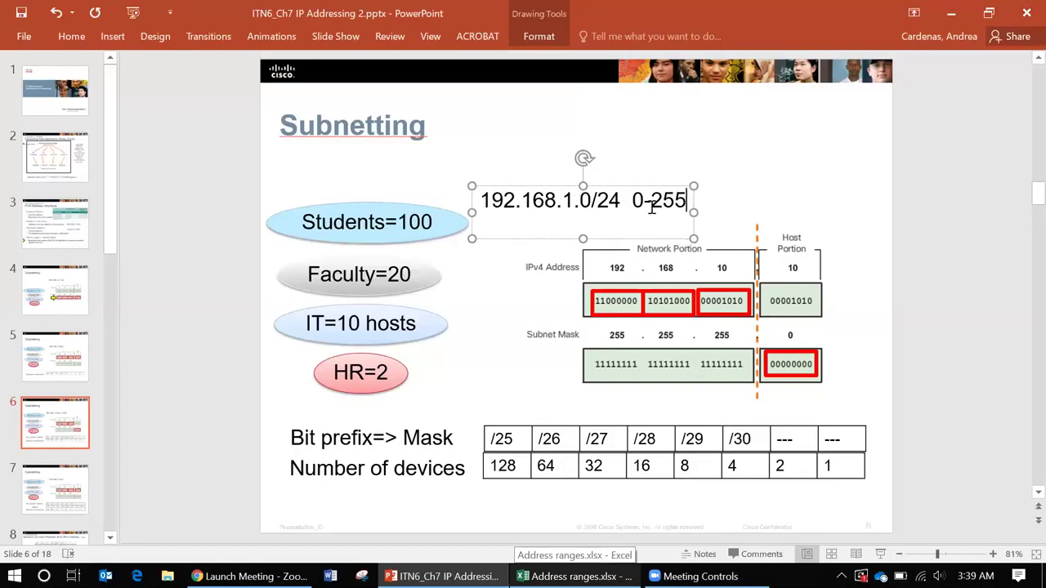
left_click_drag(643, 204, 632, 204)
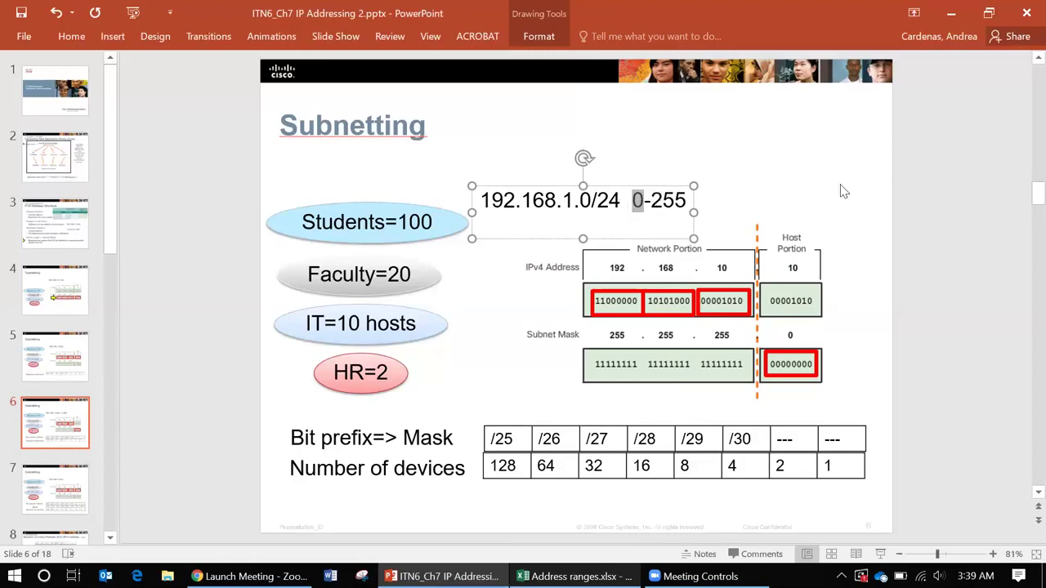
left_click(865, 209)
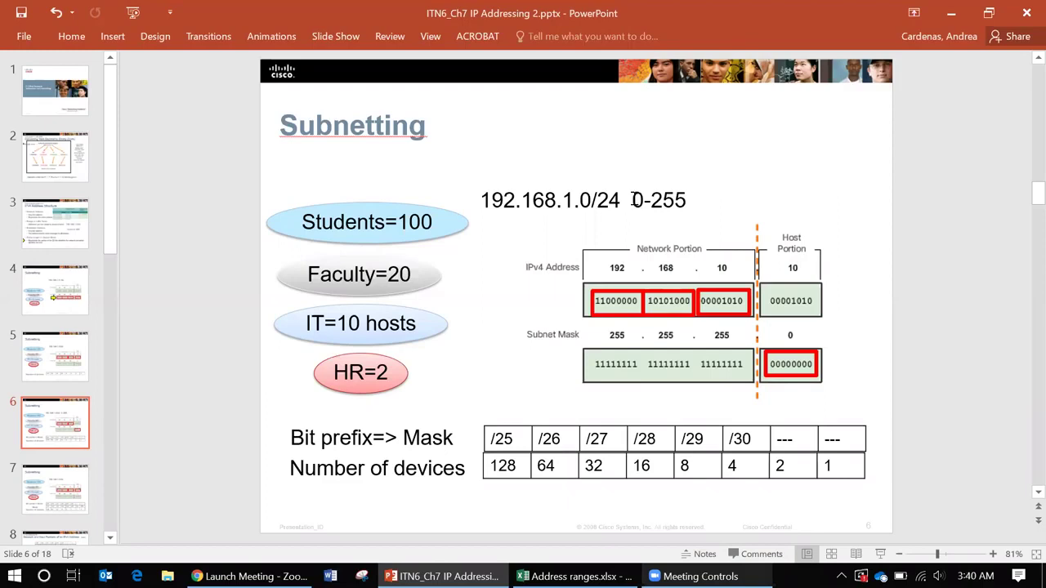
- Highlight the range 0-255 and the Students=100 label, and point out /25 and 128 in the table rows
left_click_drag(633, 199, 687, 205)
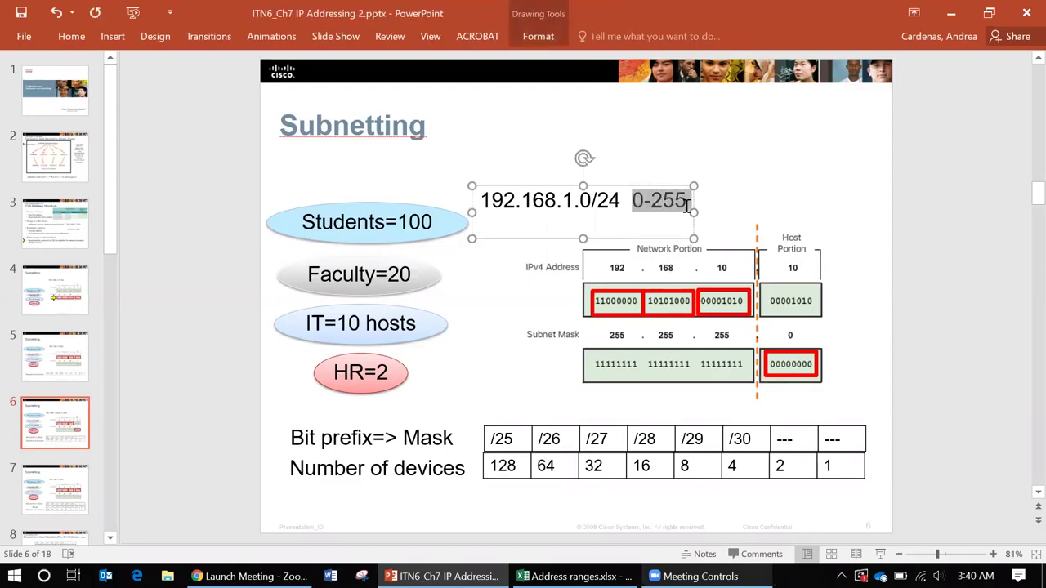
triple_click(417, 223)
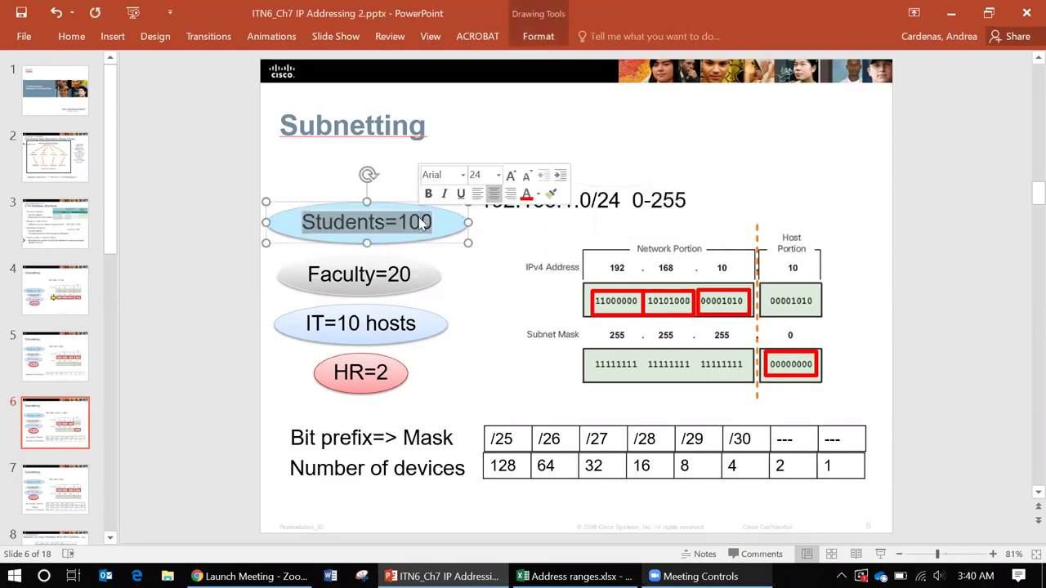
left_click(659, 201)
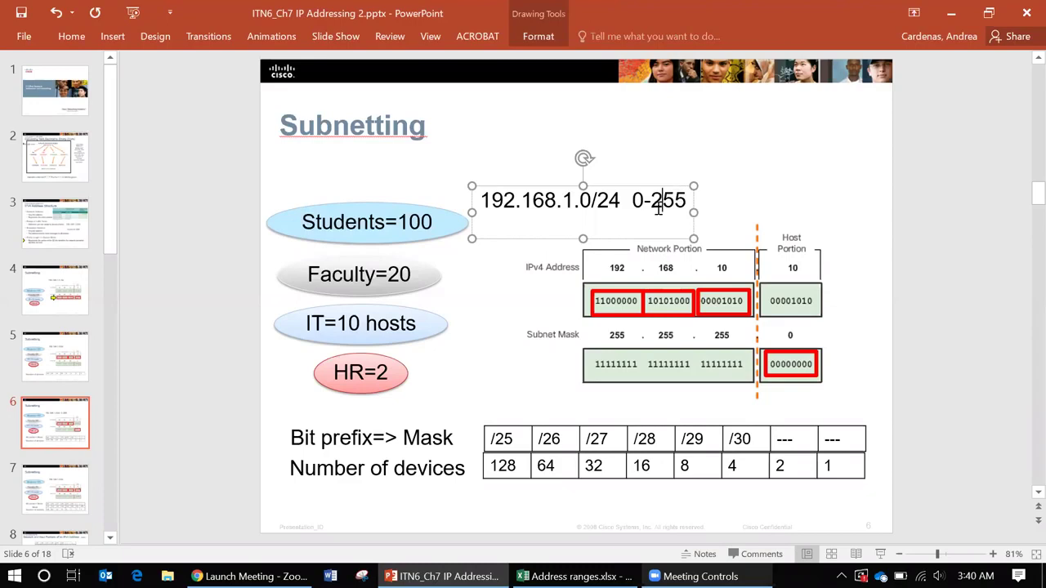
left_click(664, 203)
triple_click(415, 222)
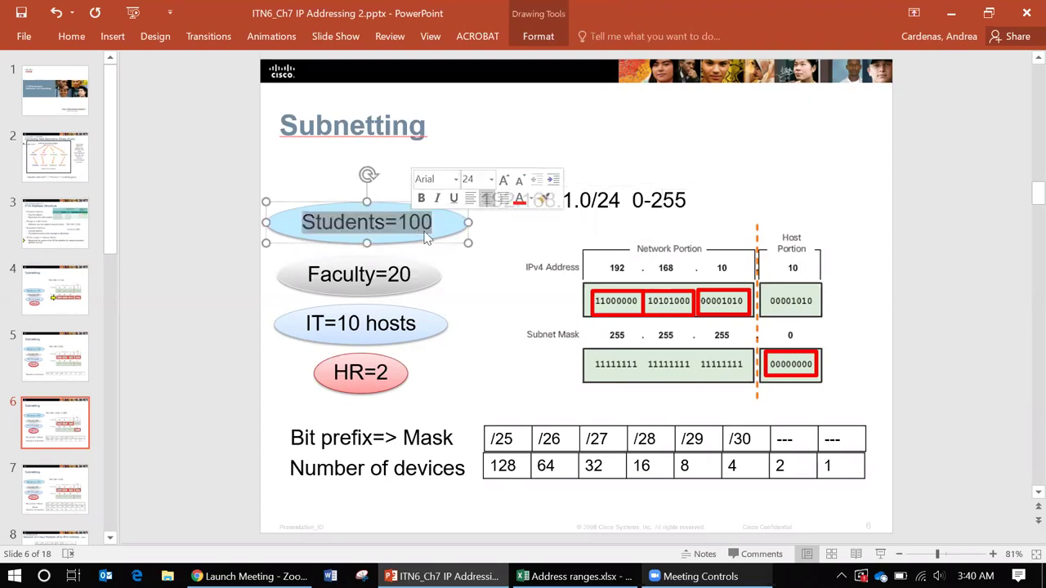
left_click(508, 439)
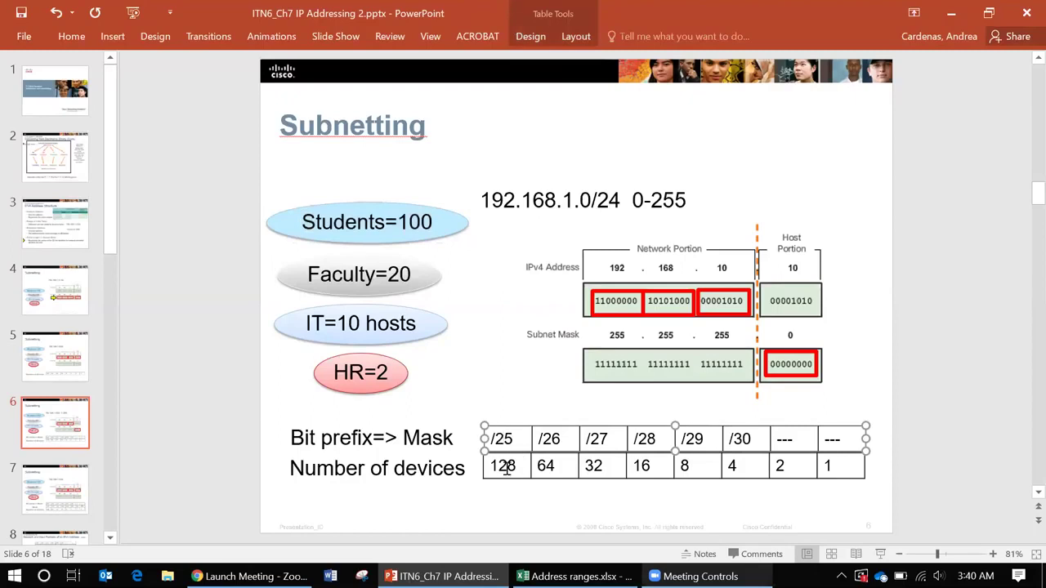
left_click(507, 467)
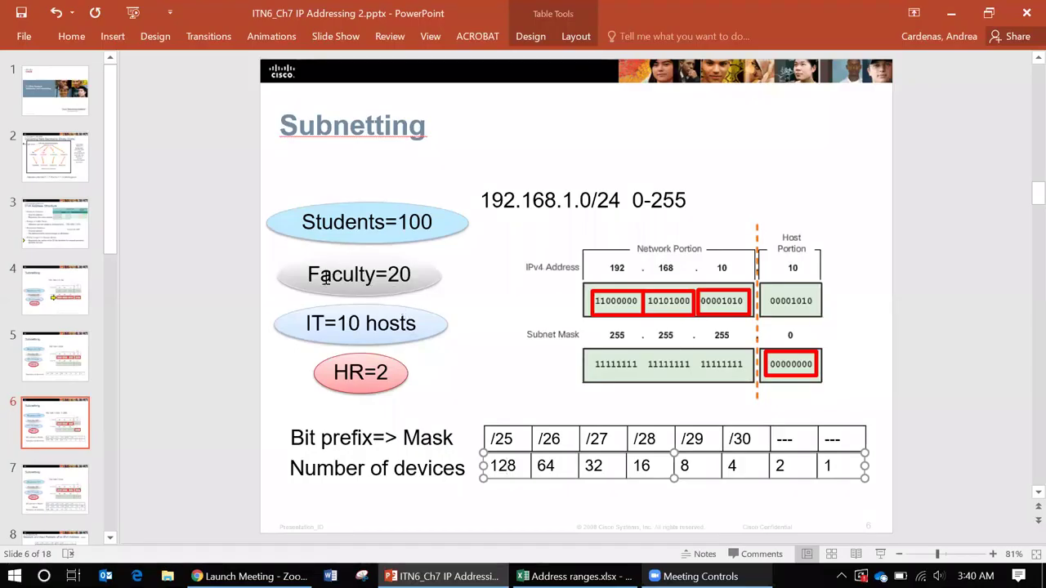
- Highlight Faculty=20 and walk through the prefix and device pairs /25 and 128, /26 and 64, /27 and 32
triple_click(397, 274)
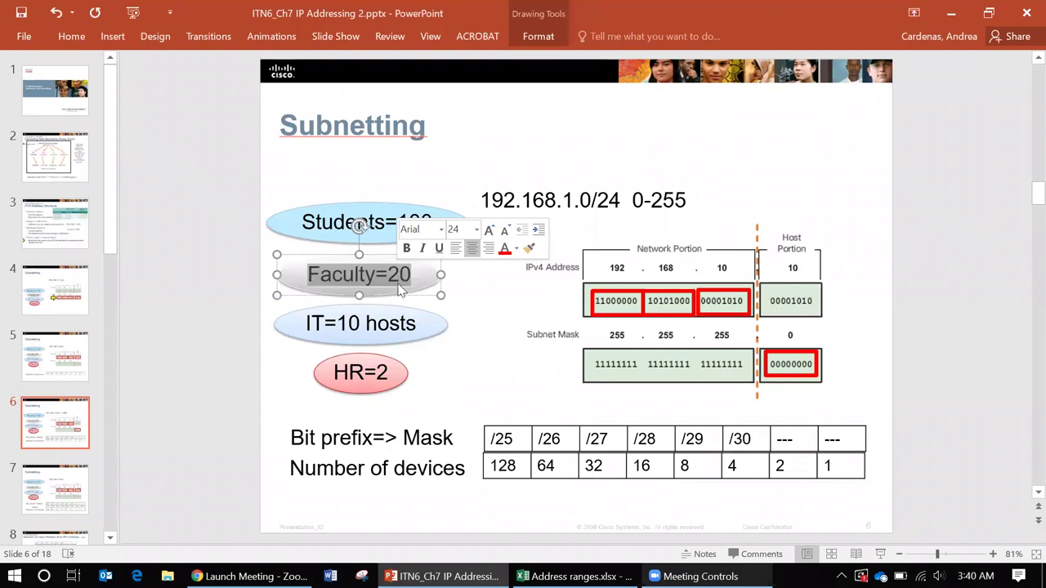
double_click(504, 441)
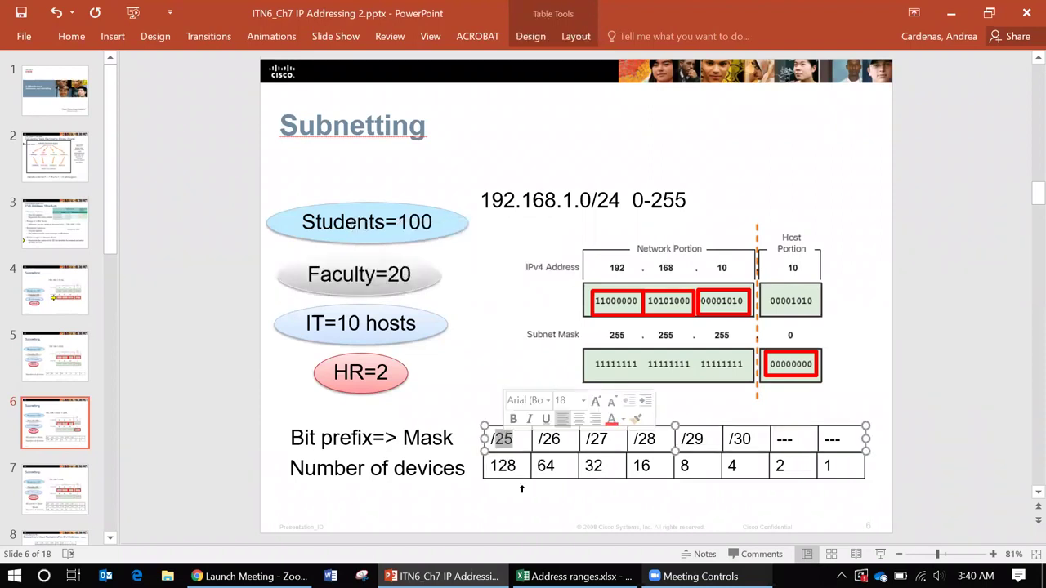
double_click(505, 468)
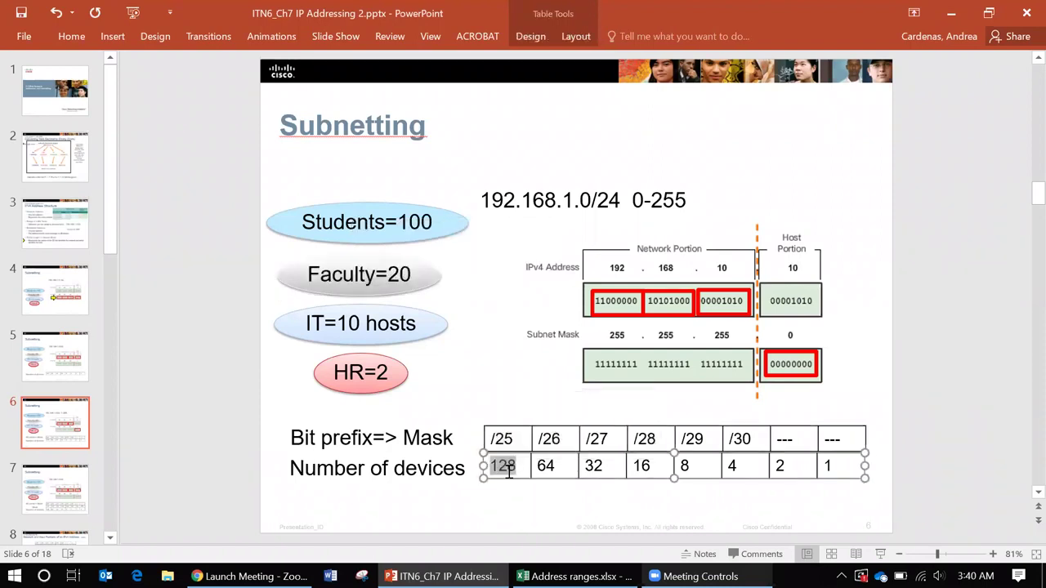
double_click(552, 437)
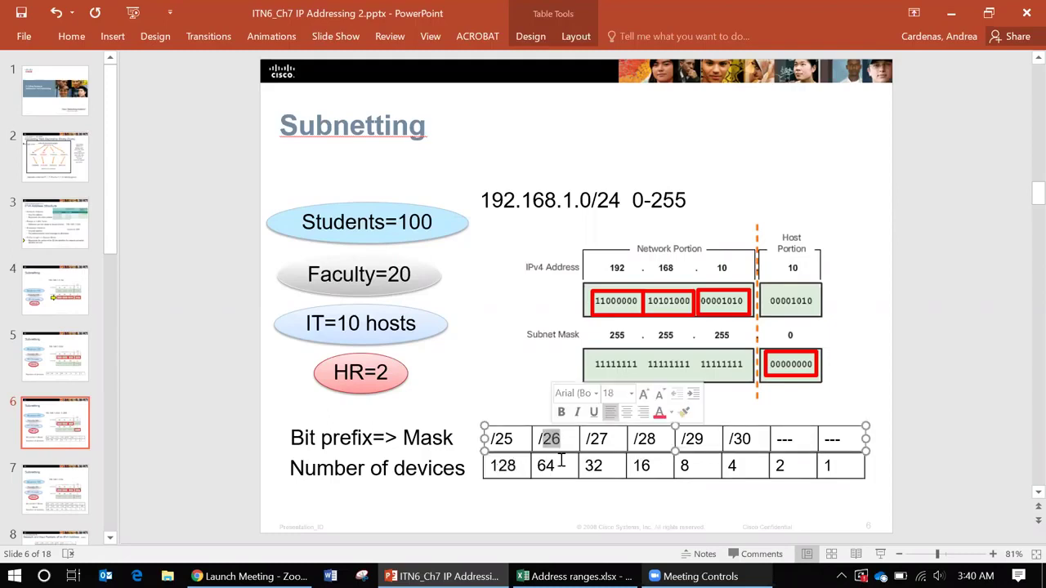
left_click(555, 467)
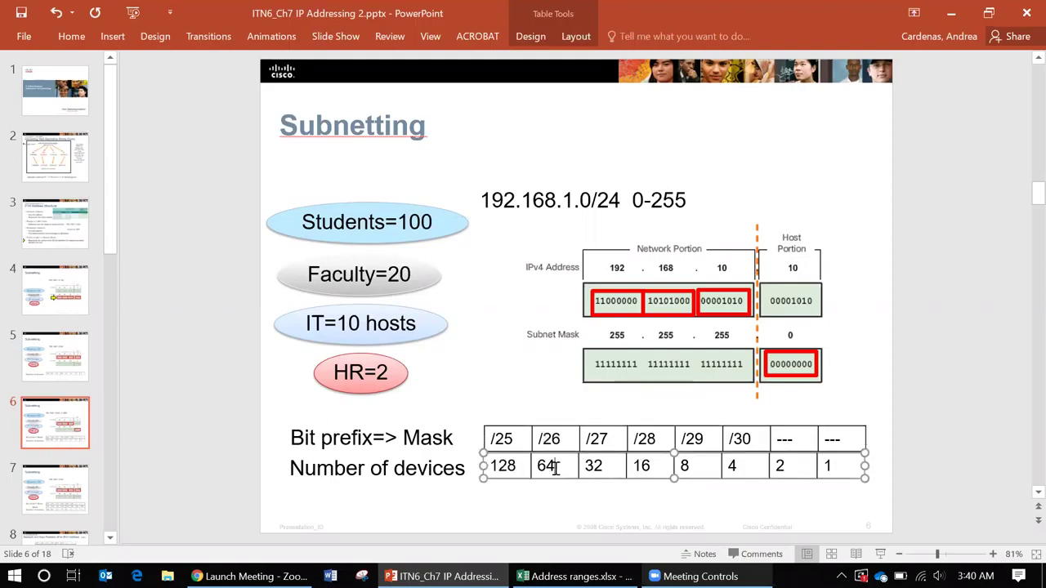
double_click(592, 438)
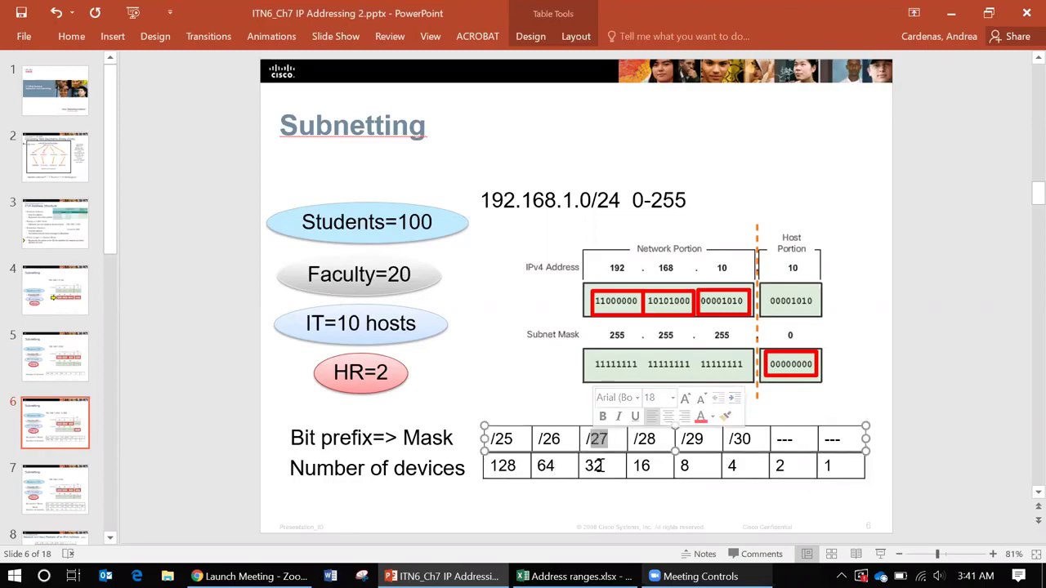
left_click(594, 465)
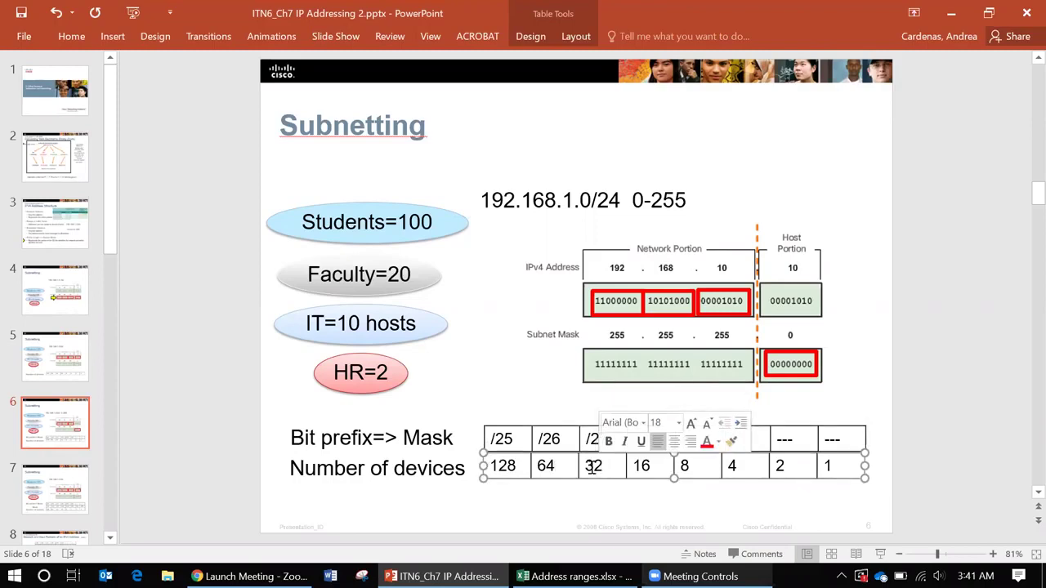
double_click(594, 467)
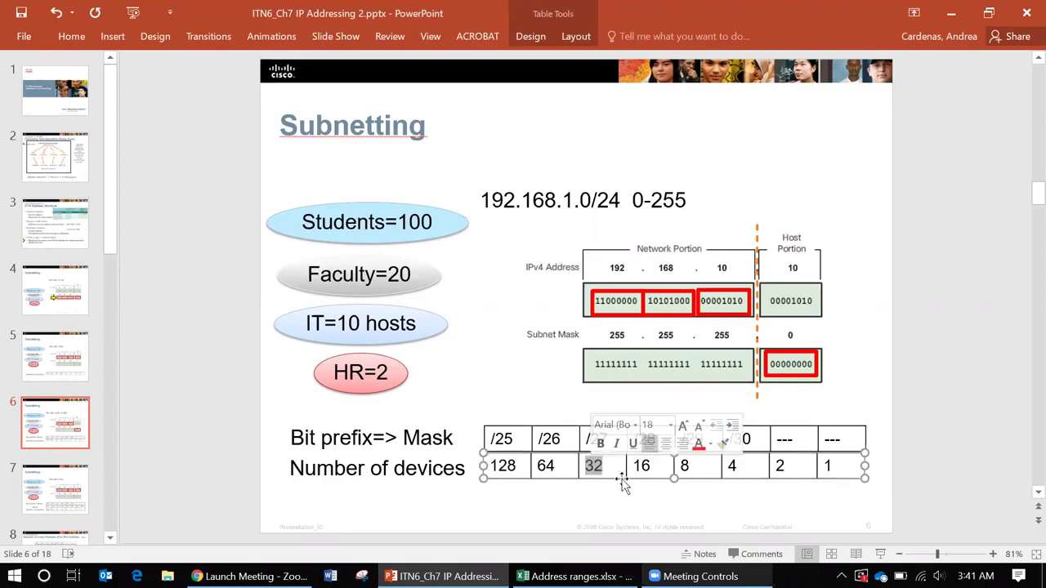
- Compare the host count in the IT=10 hosts oval with the 16 and 8 entries in the Number of devices row
left_click(662, 465)
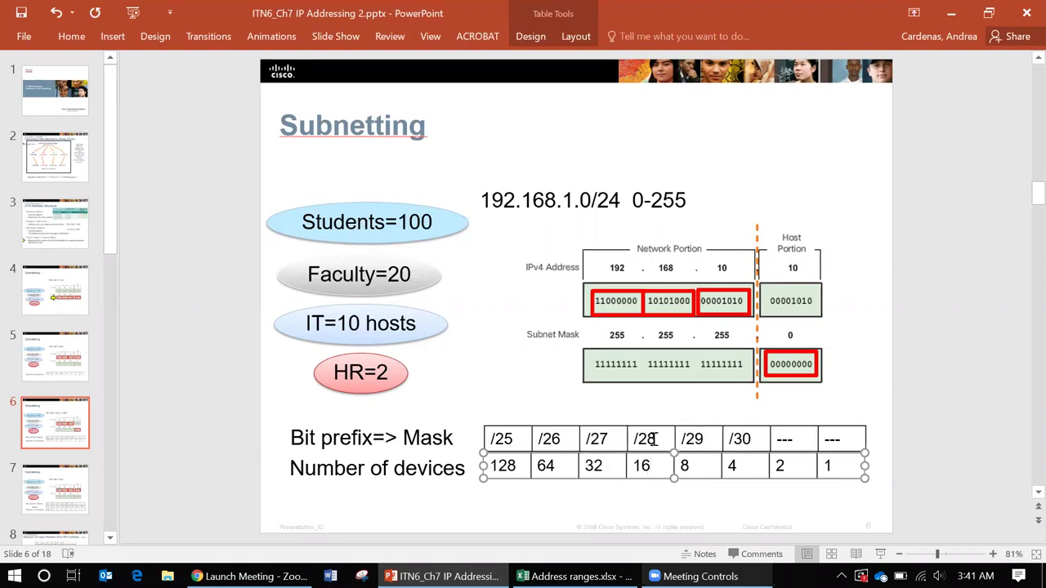
double_click(637, 465)
key("Left")
left_click(357, 325)
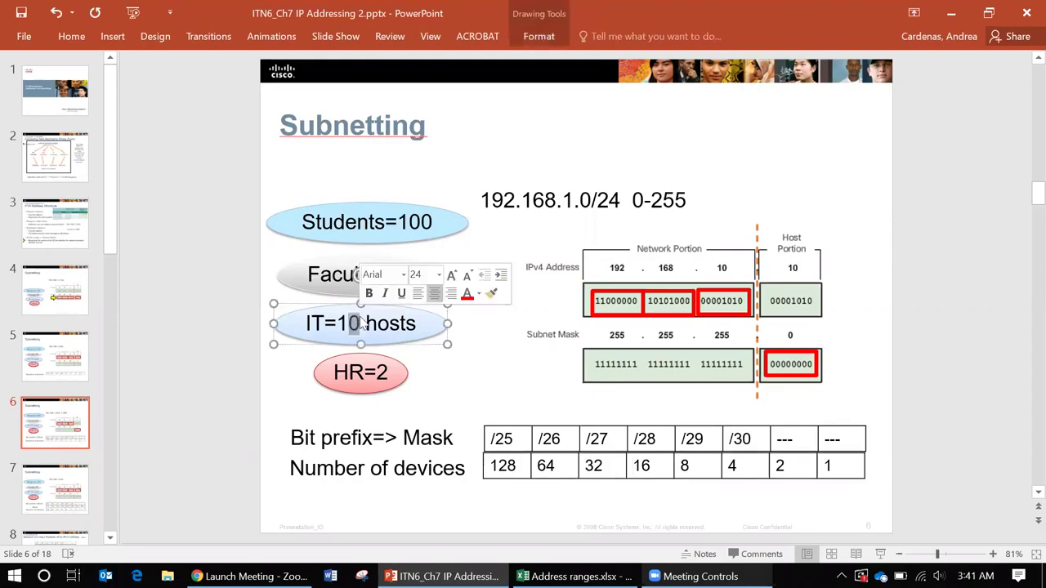
left_click(398, 324)
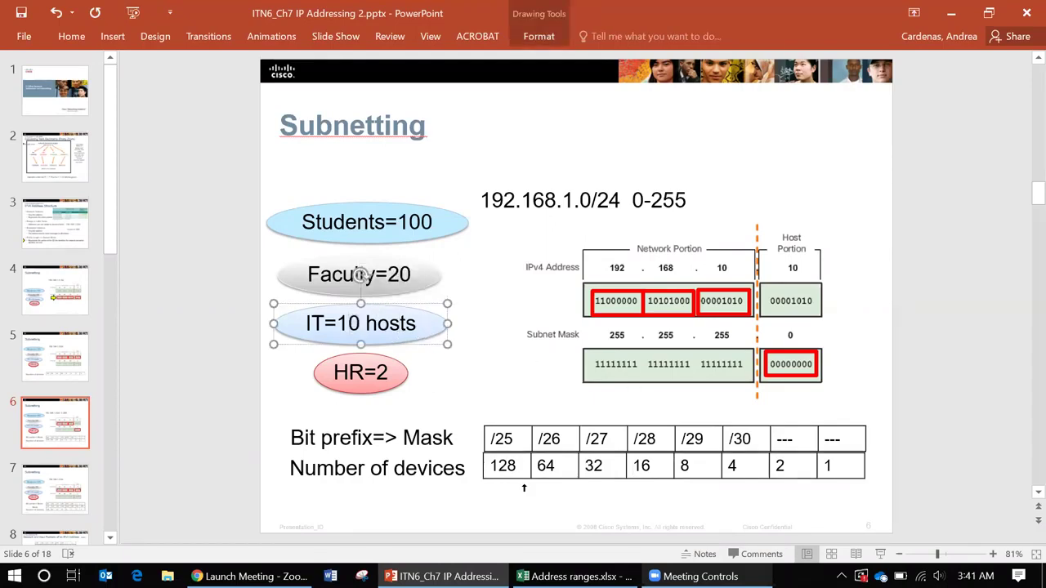
left_click(690, 467)
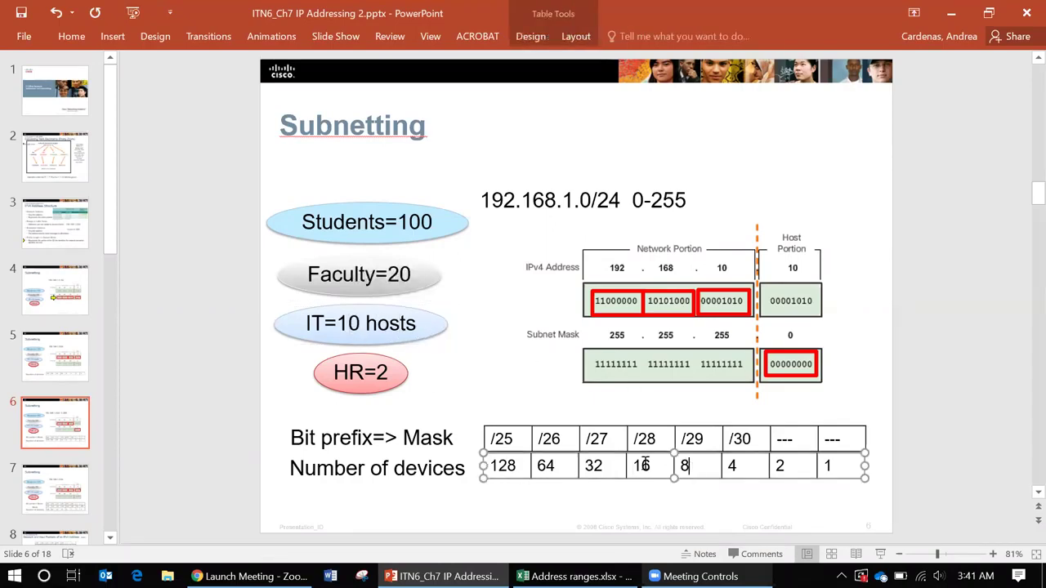
key("shift+Home")
key("Escape")
key("Tab")
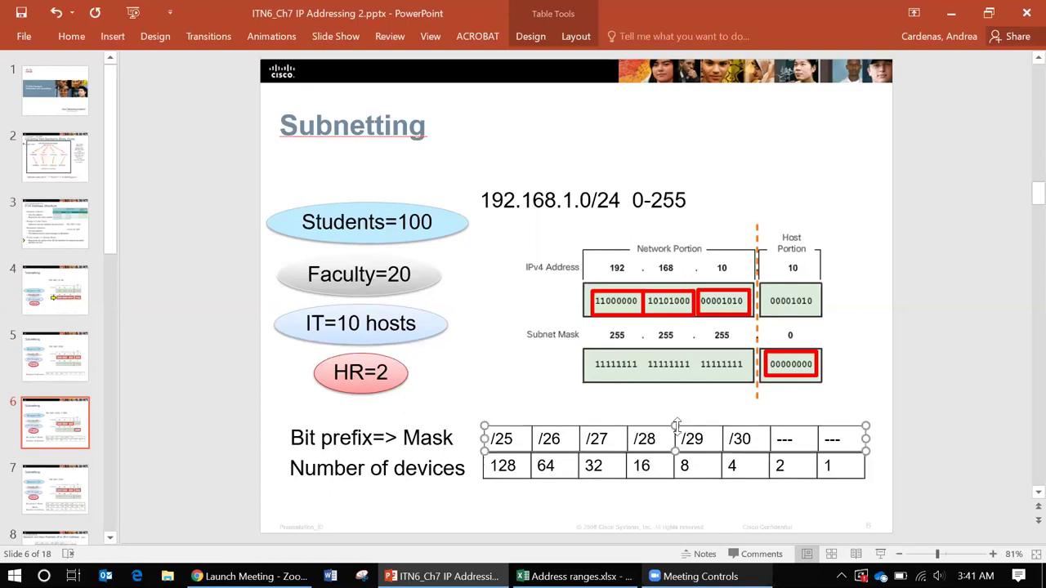
- Select the HR=2 oval and highlight the last two Number of devices entries, 2 and 1
left_click(357, 370)
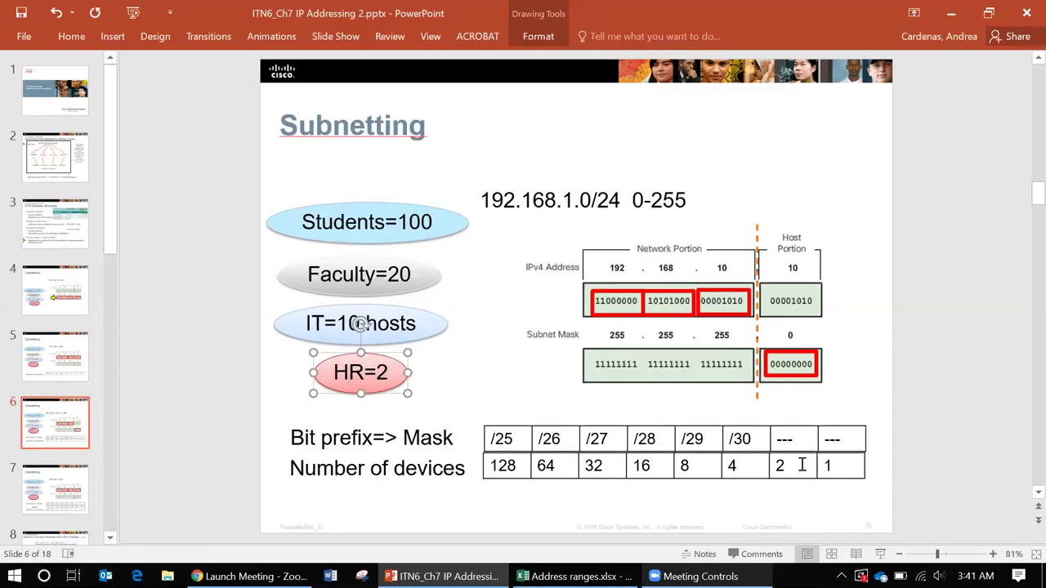
left_click_drag(778, 466, 829, 465)
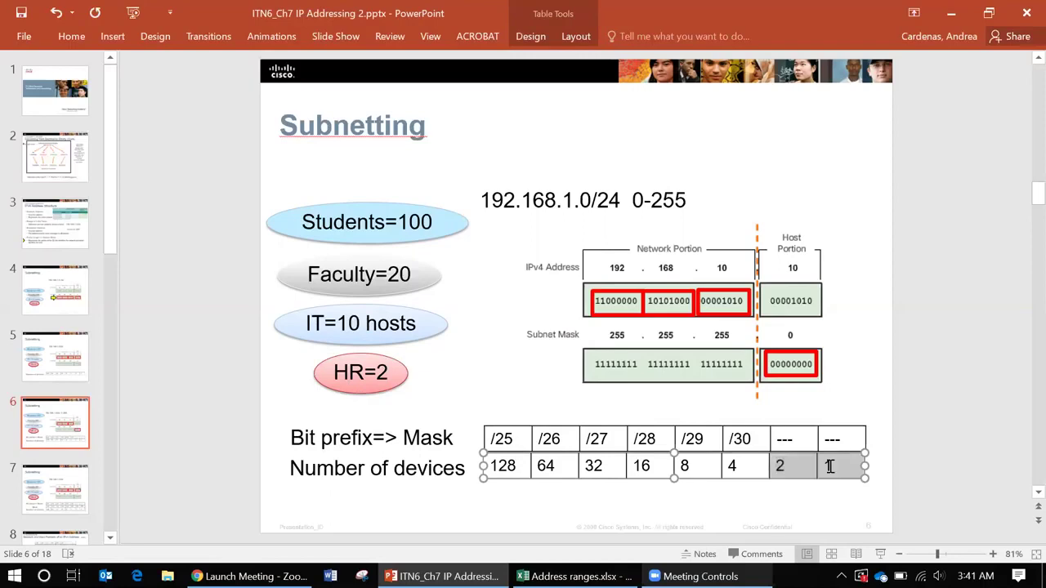
left_click(814, 468)
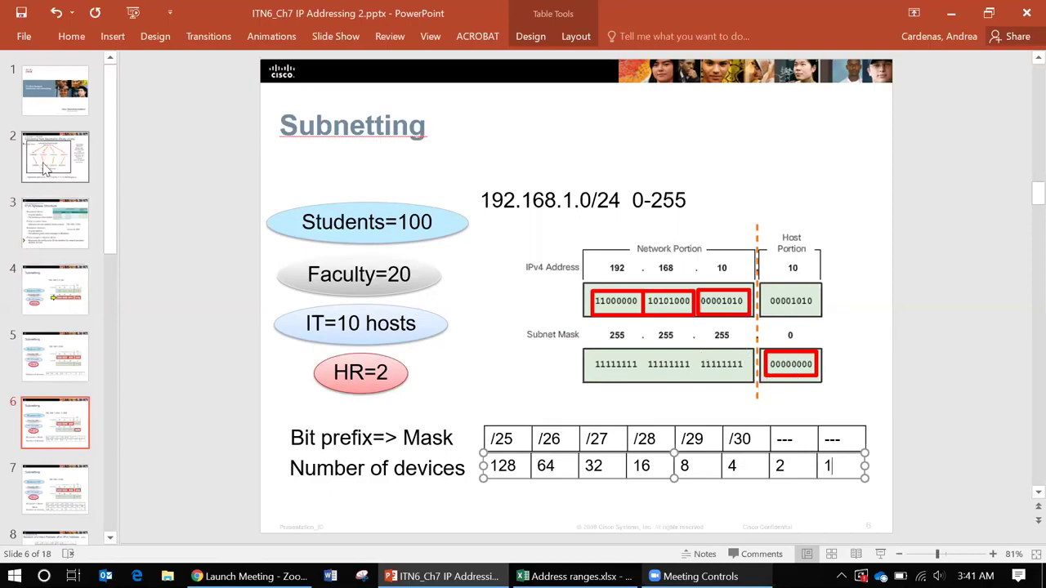
- Go to slide 3 and highlight Hosts=0-255, its 0, and the word Broadcast in the Broadcast Address heading
left_click(57, 237)
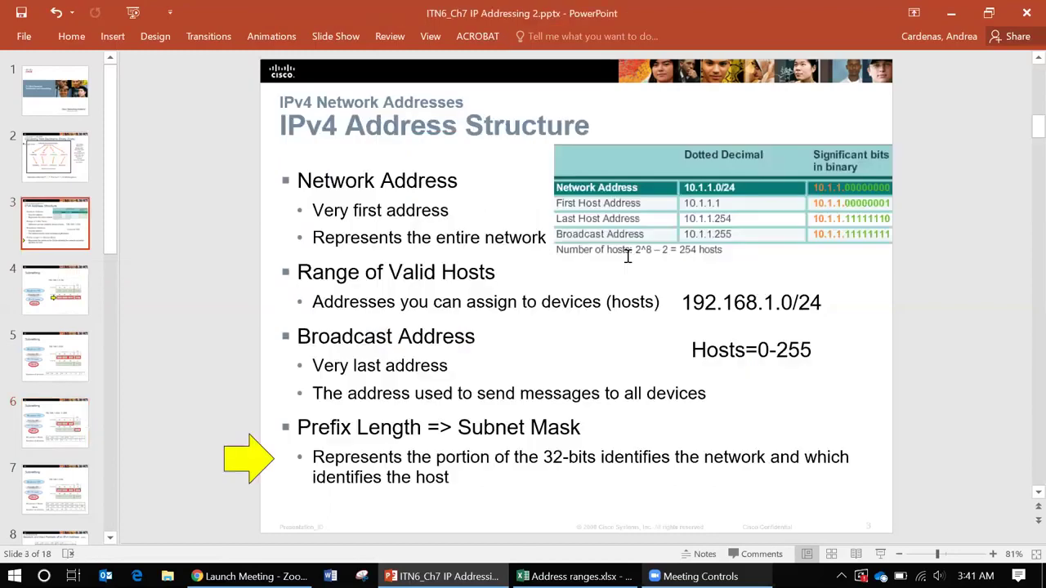
triple_click(817, 353)
left_click(766, 349)
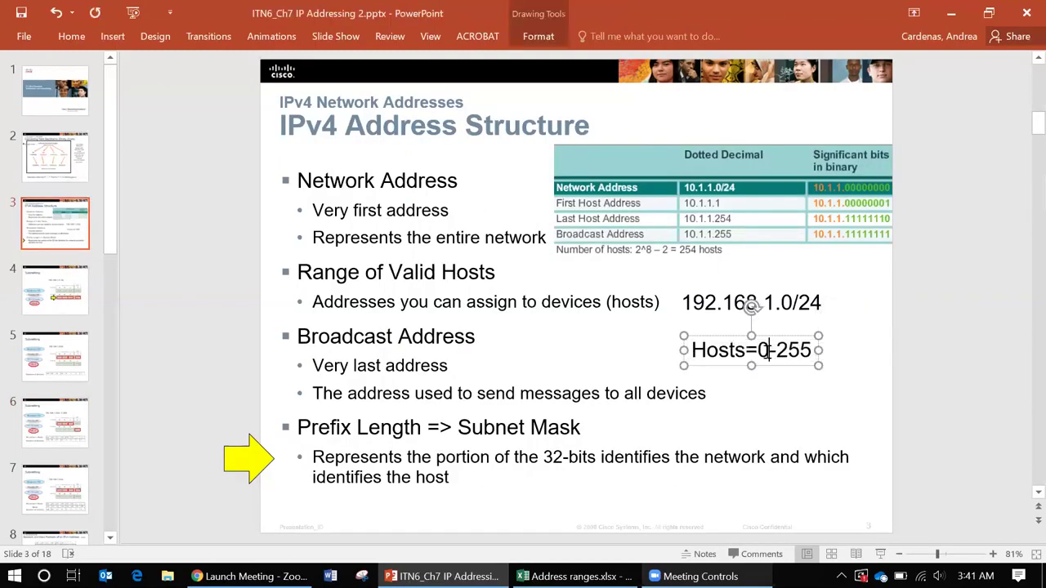
left_click_drag(766, 351, 757, 352)
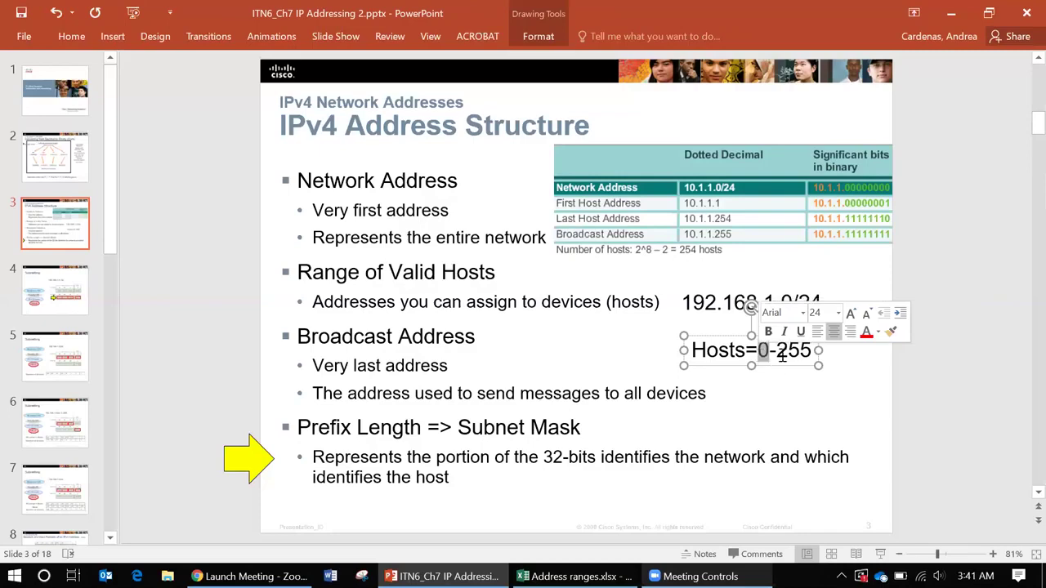
triple_click(813, 356)
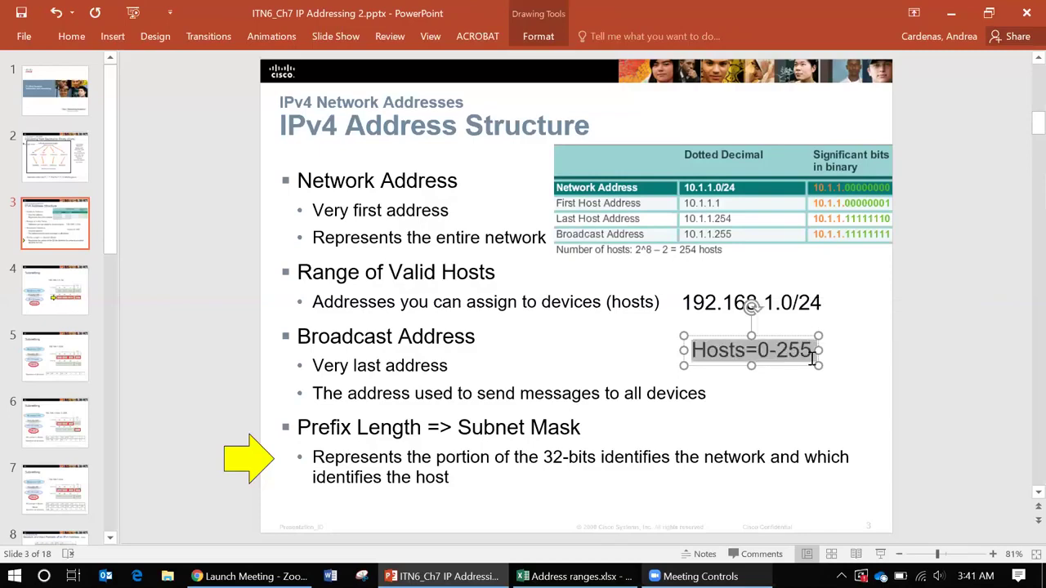
double_click(359, 340)
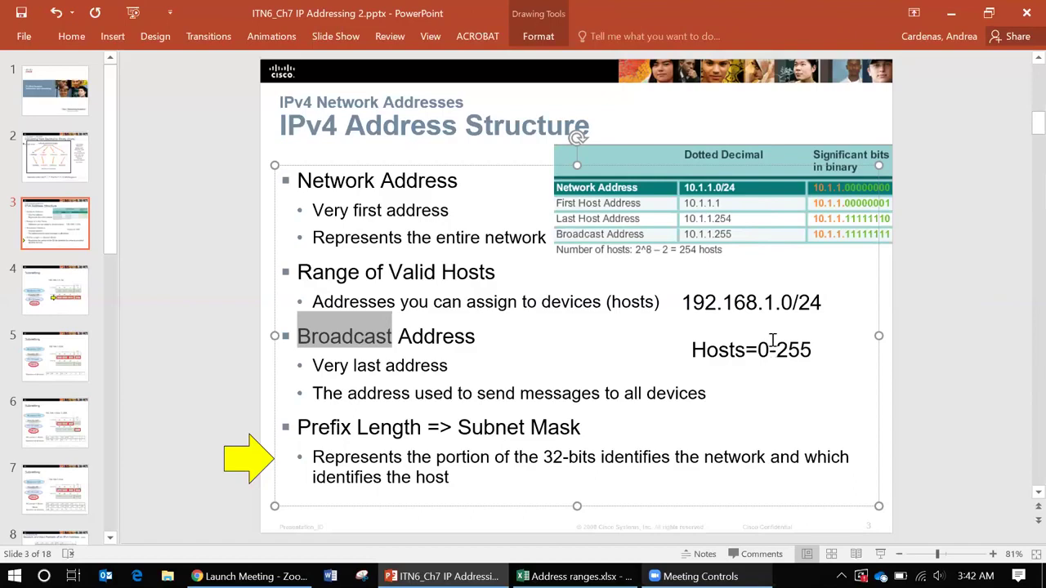
- Return to slide 6 and highlight the HR=2 text in its oval
left_click(59, 422)
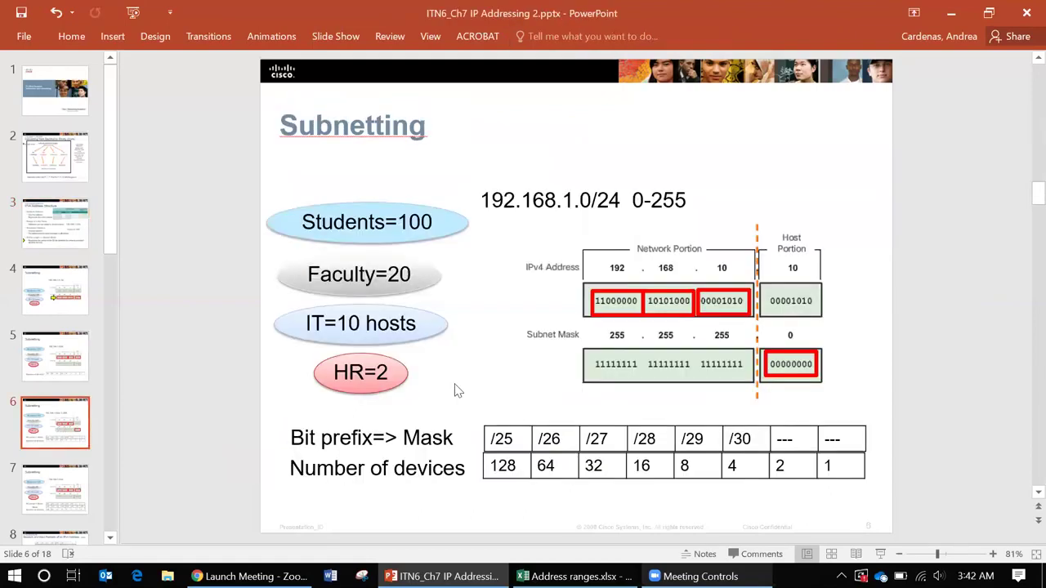
left_click(371, 373)
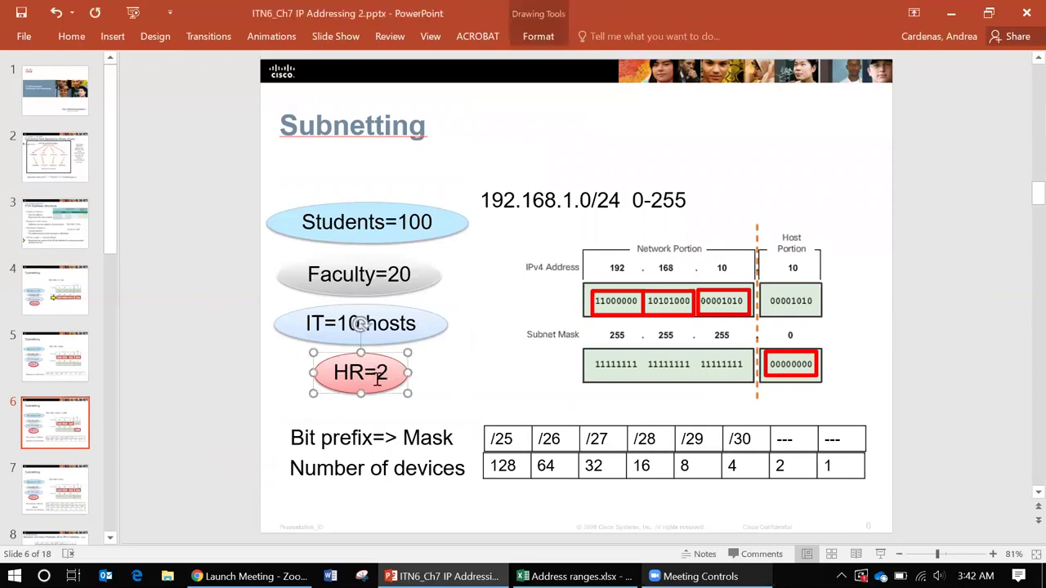
triple_click(392, 373)
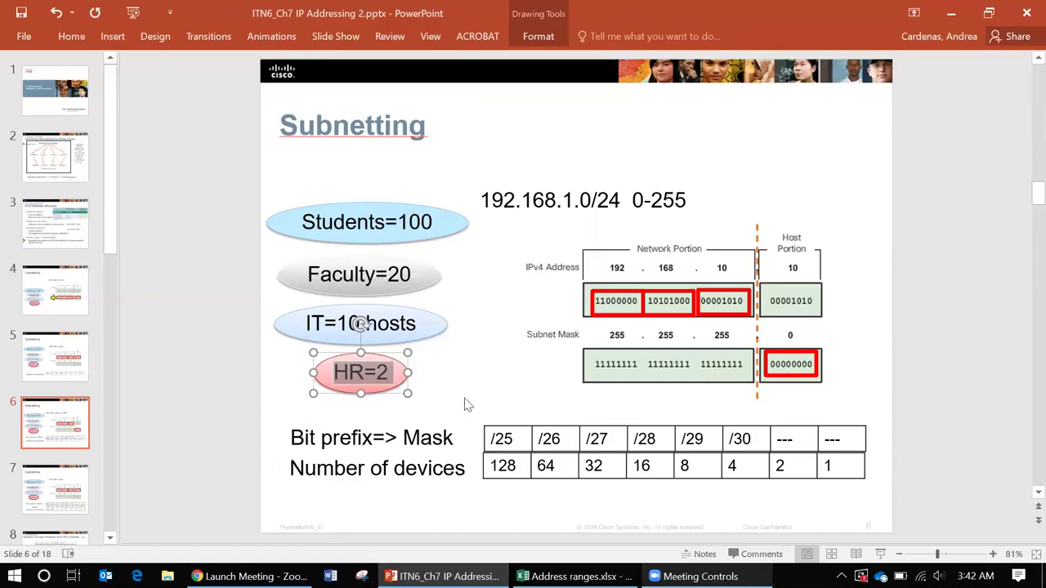
- Highlight the 4 in the Number of devices row and the last two --- cells in the Bit prefix row
left_click(732, 465)
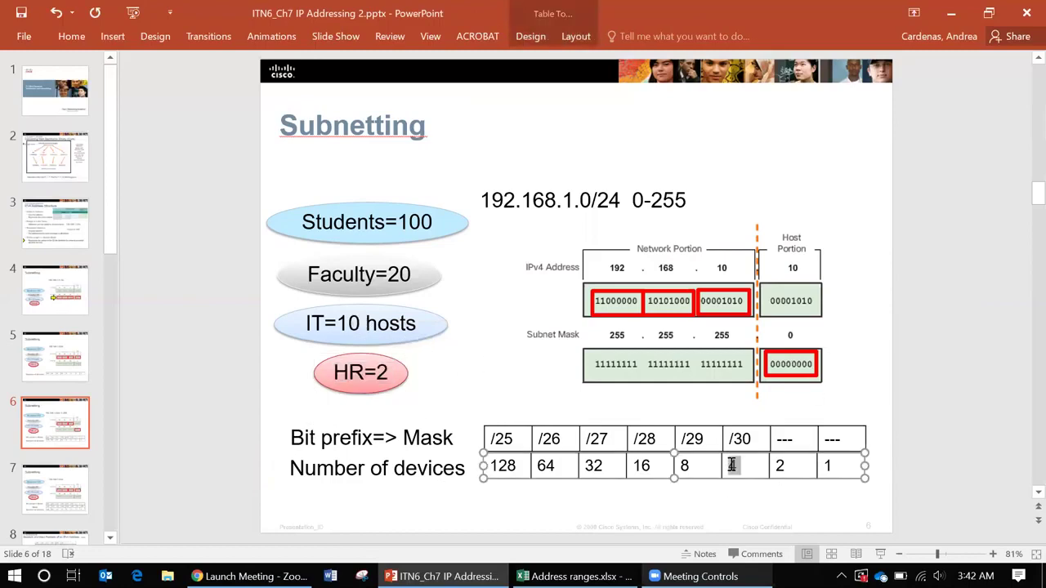
type("4")
left_click(794, 438)
left_click(847, 441)
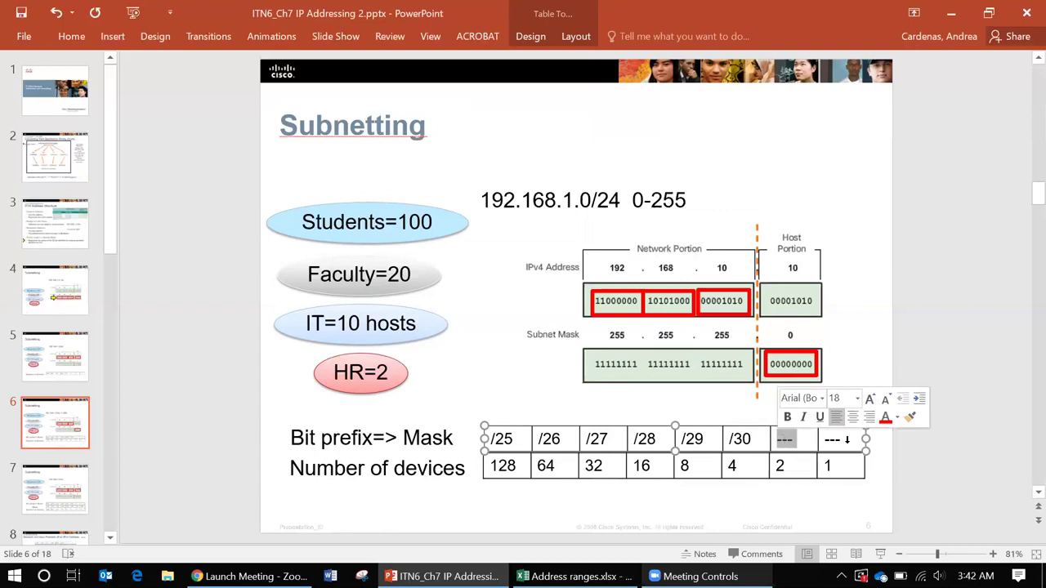
left_click_drag(847, 441, 793, 439)
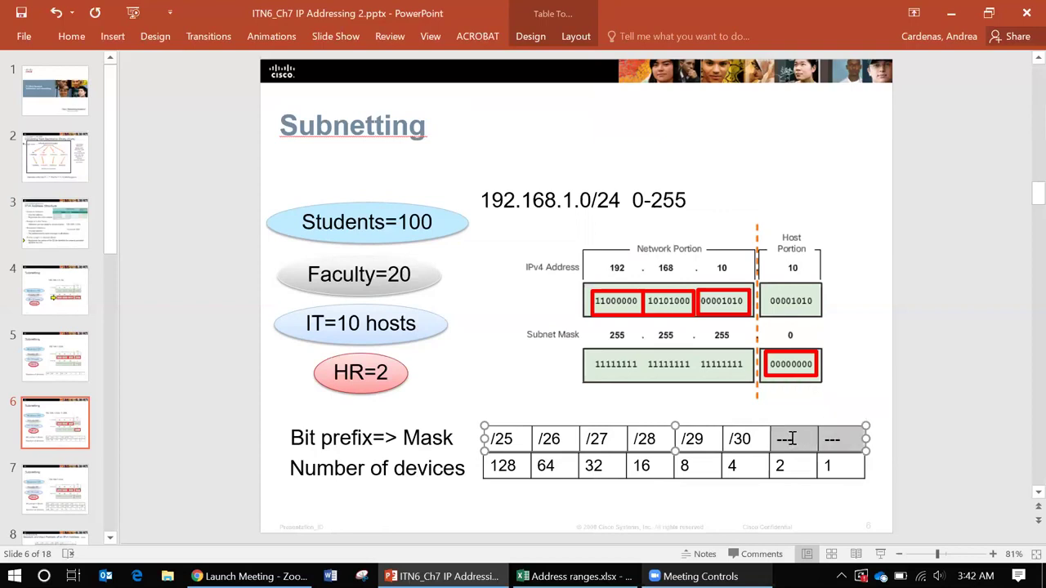
- Highlight the 2 in the Number of devices row and compare the last column's 1 with its --- prefix entry
double_click(780, 465)
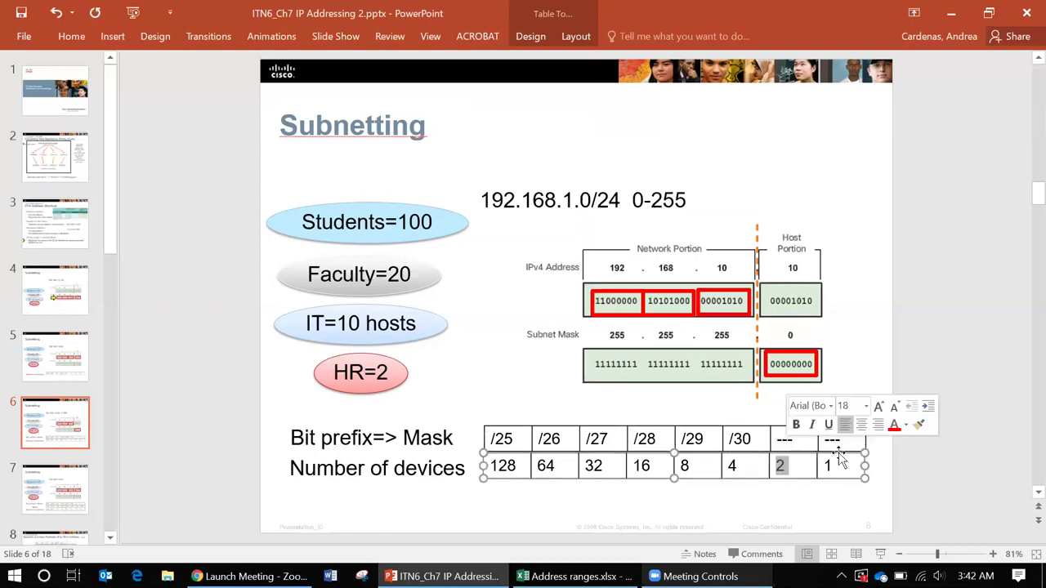
left_click(841, 463)
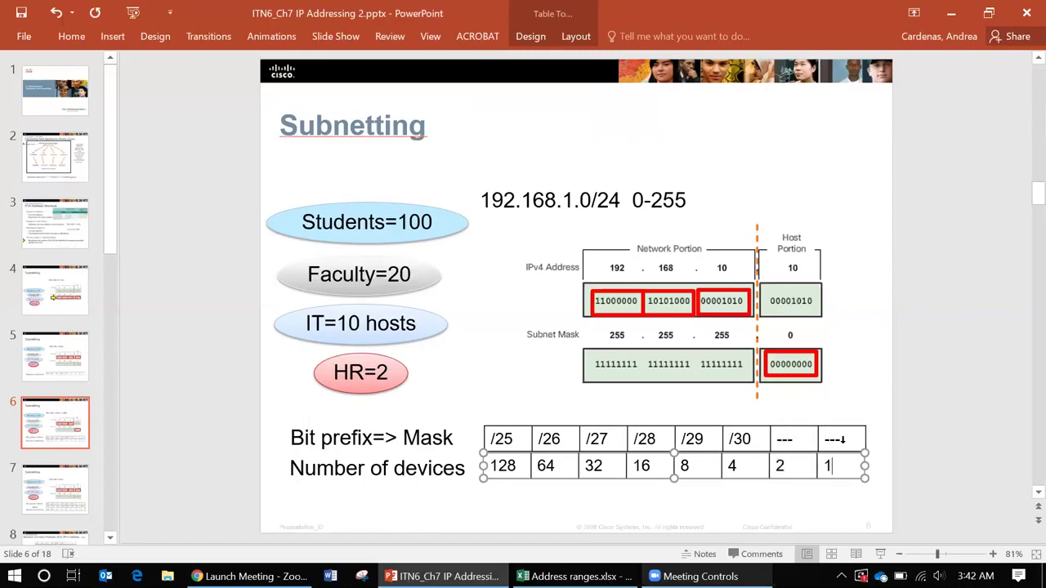
left_click(843, 441)
key("BackSpace")
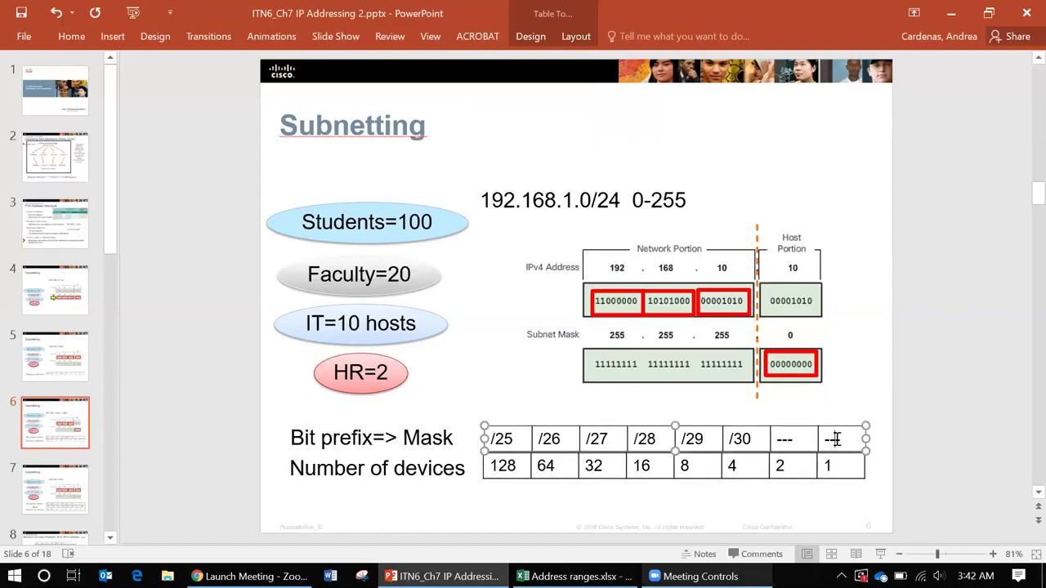
double_click(834, 439)
- On slide 7, highlight the Number of devices row and prefixes /25 to /30, and point out the Mask and Bit prefix labels
scroll(799, 339, "down", 1)
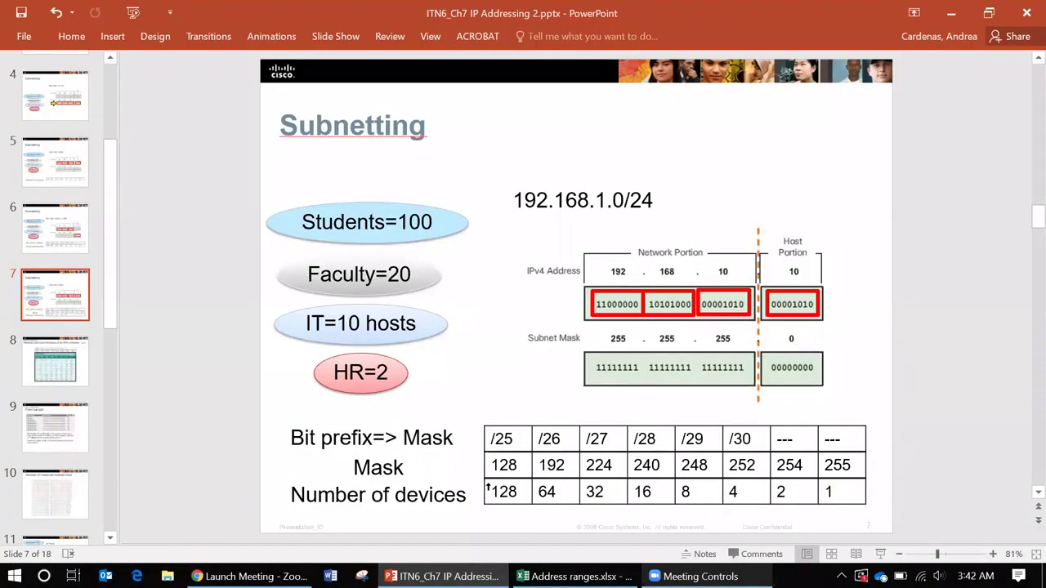
left_click_drag(513, 490, 843, 493)
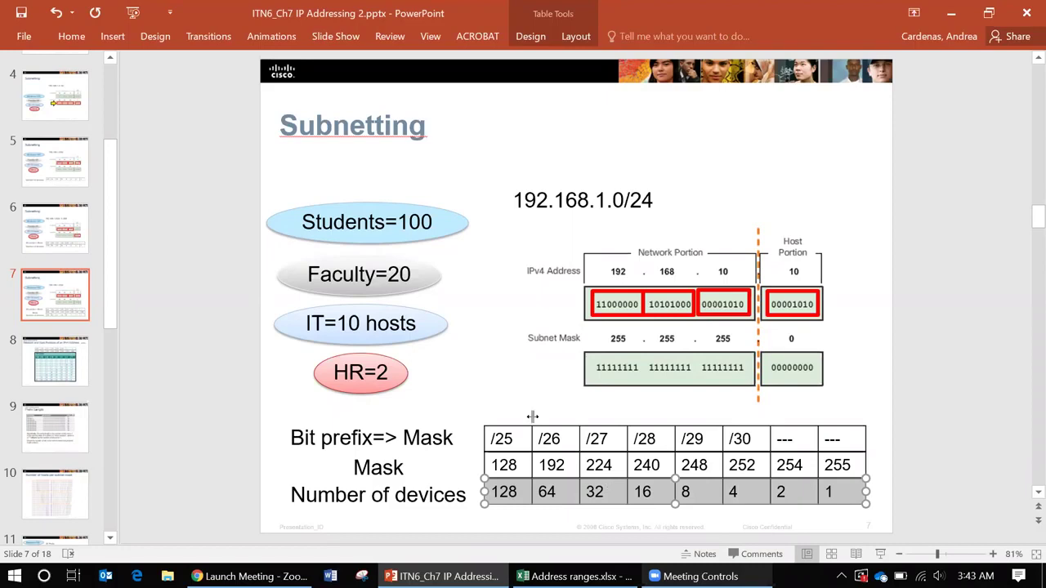
left_click_drag(508, 441, 751, 441)
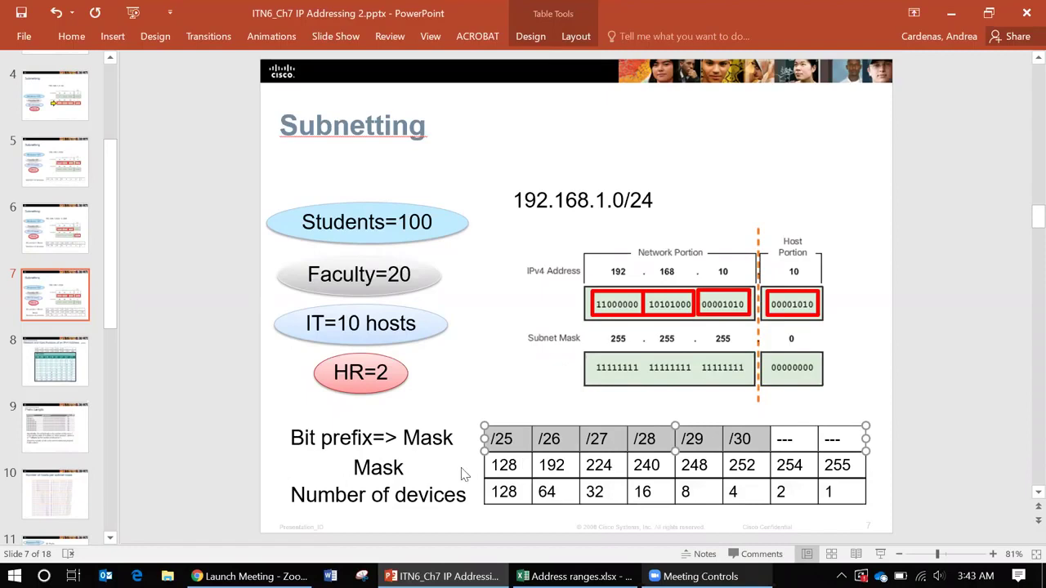
left_click(389, 463)
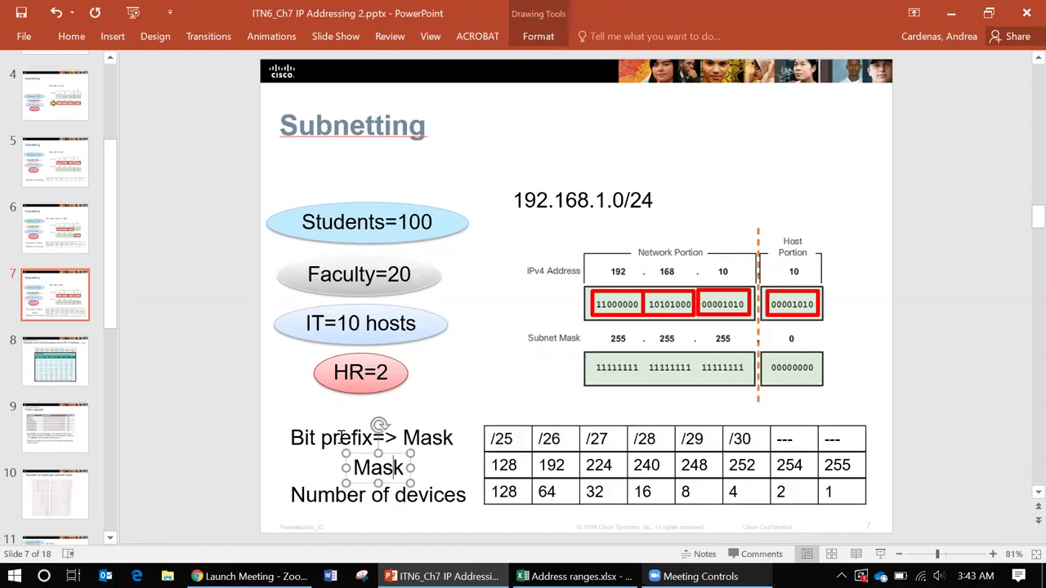
left_click(342, 437)
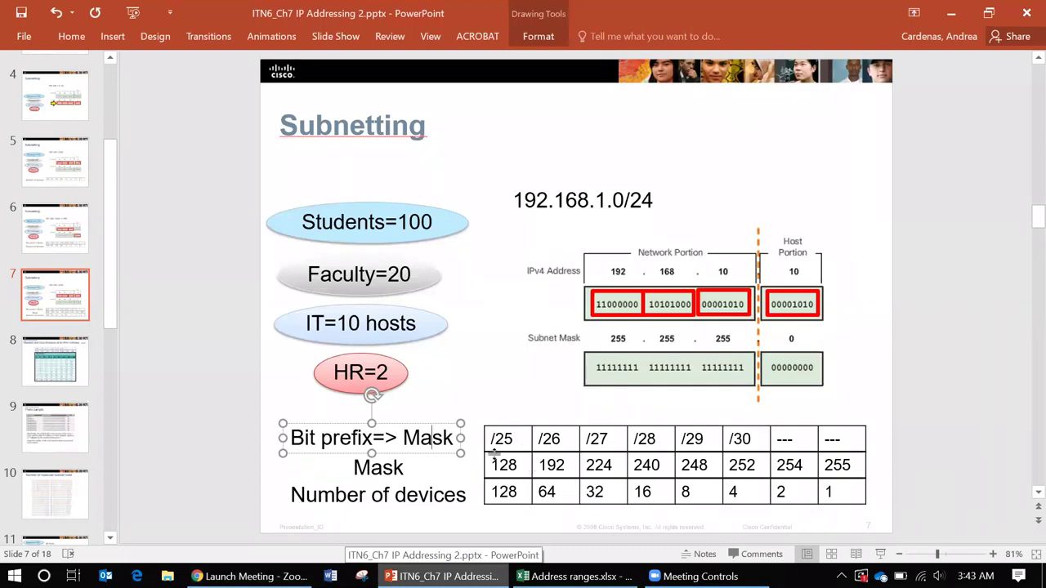
- Move the red box from the IPv4 address's host octet 00001010 down onto the subnet mask's 00000000 octet
left_click(797, 317)
left_click(792, 317)
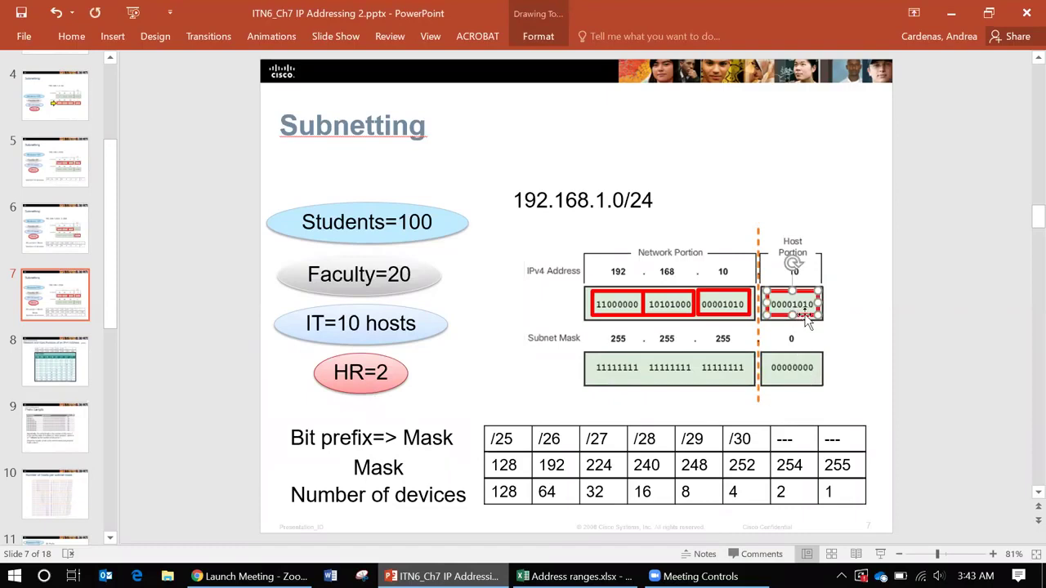
left_click_drag(805, 313, 805, 380)
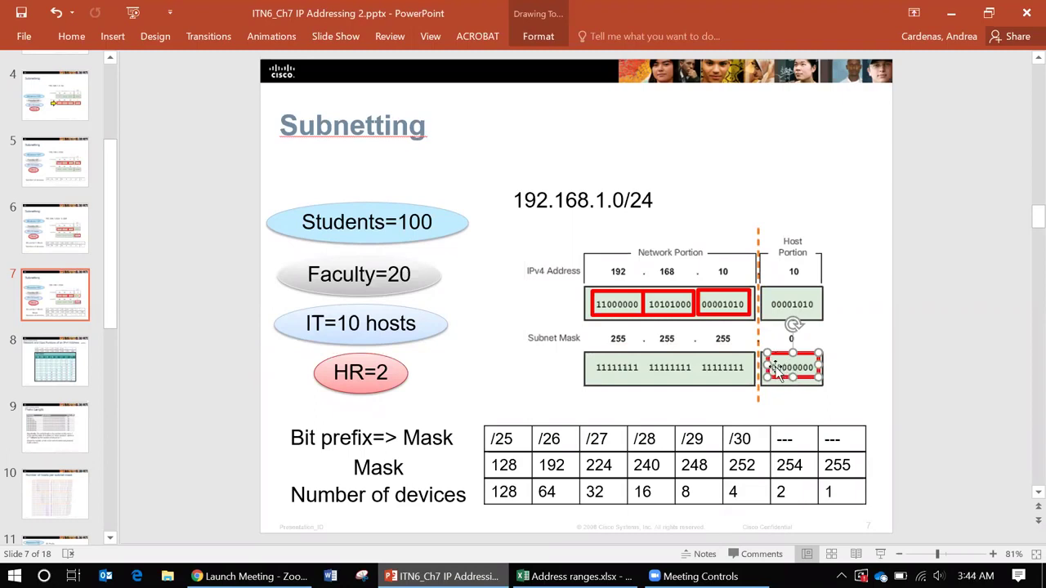
- Highlight the Number of devices entries from 1 back through 32, and the 128 in the Mask row
left_click(836, 490)
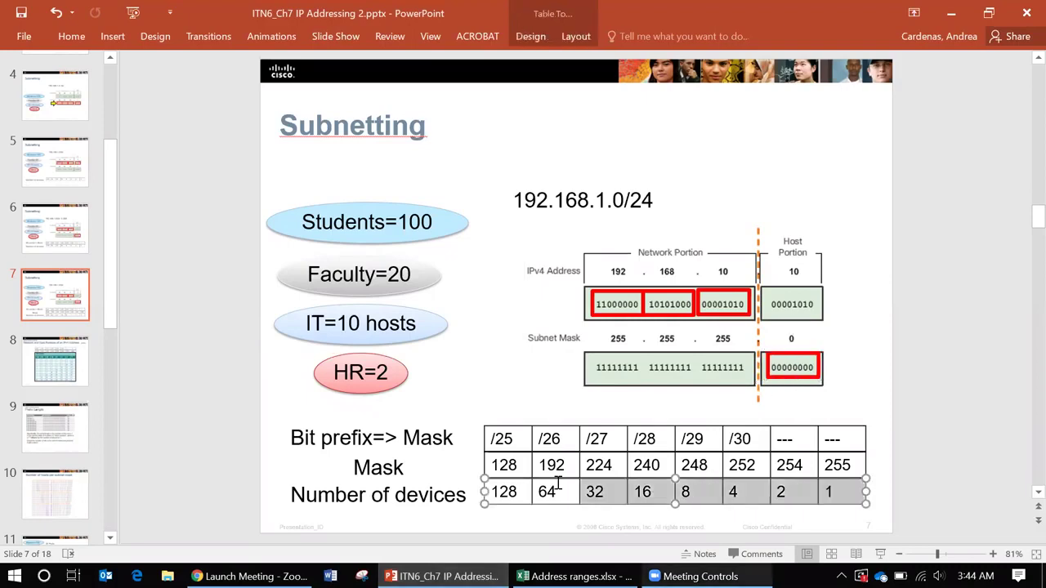
left_click(504, 491)
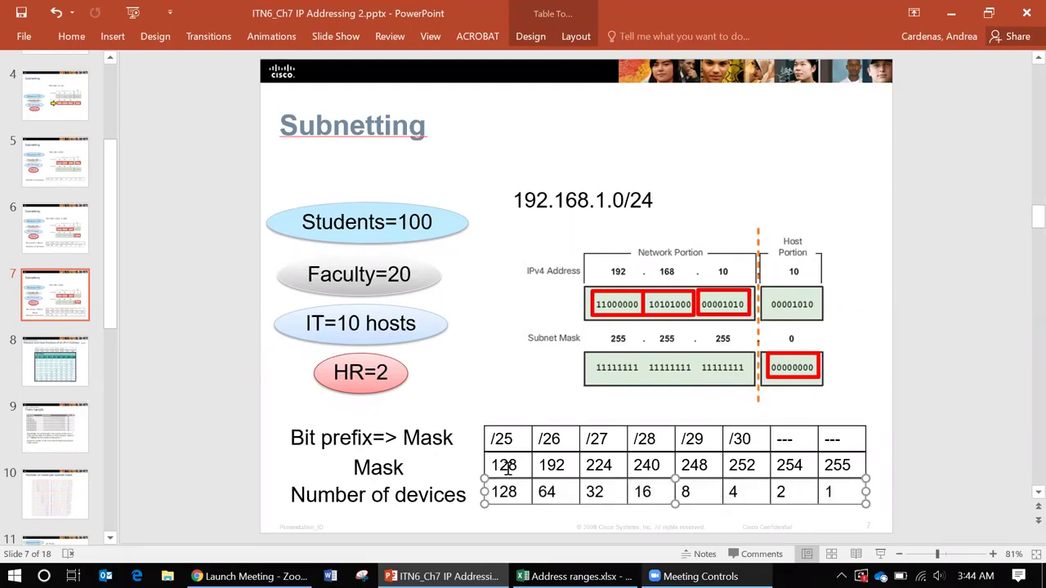
double_click(505, 465)
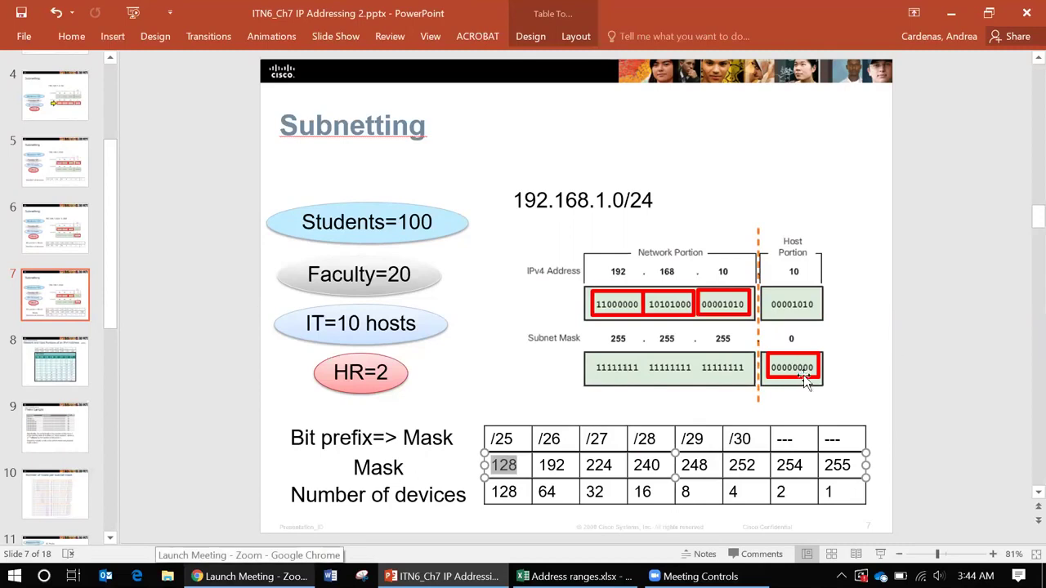
- Highlight the 26 in the /26 prefix, the 128 and 64 device counts, and the 192 in the Mask row
double_click(548, 438)
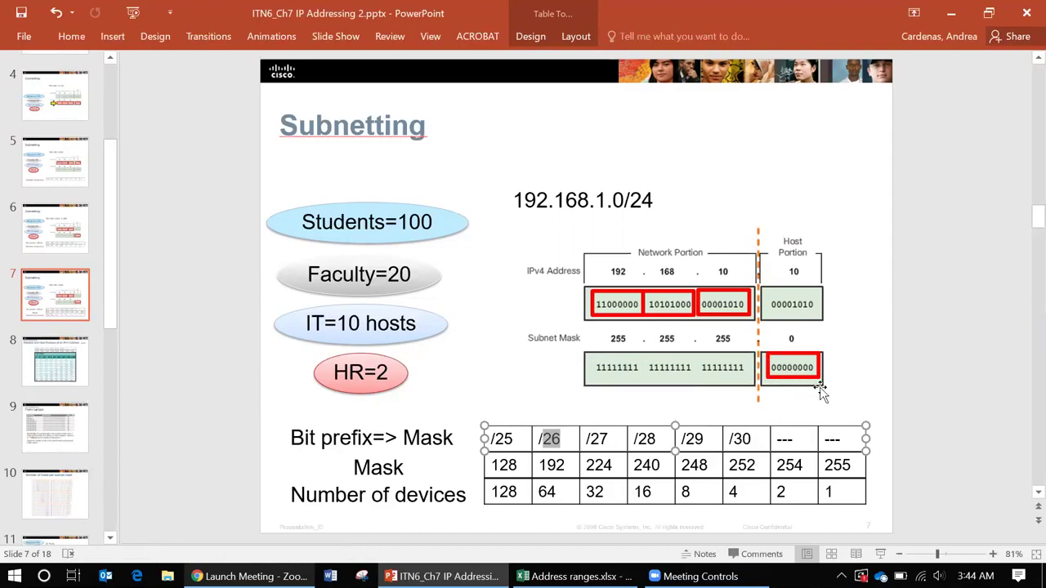
double_click(506, 491)
double_click(546, 491)
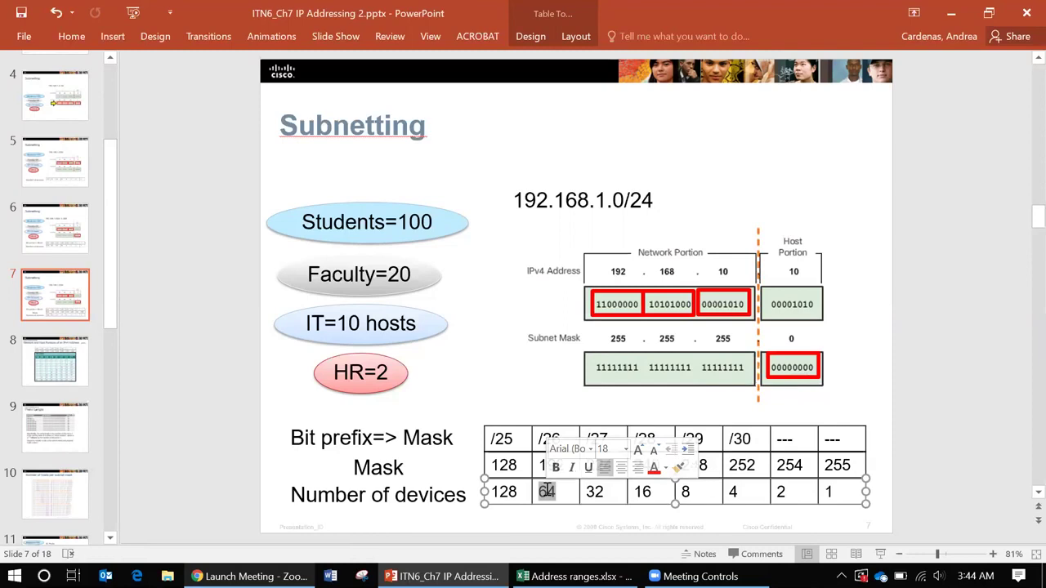
left_click(539, 491)
left_click(546, 466)
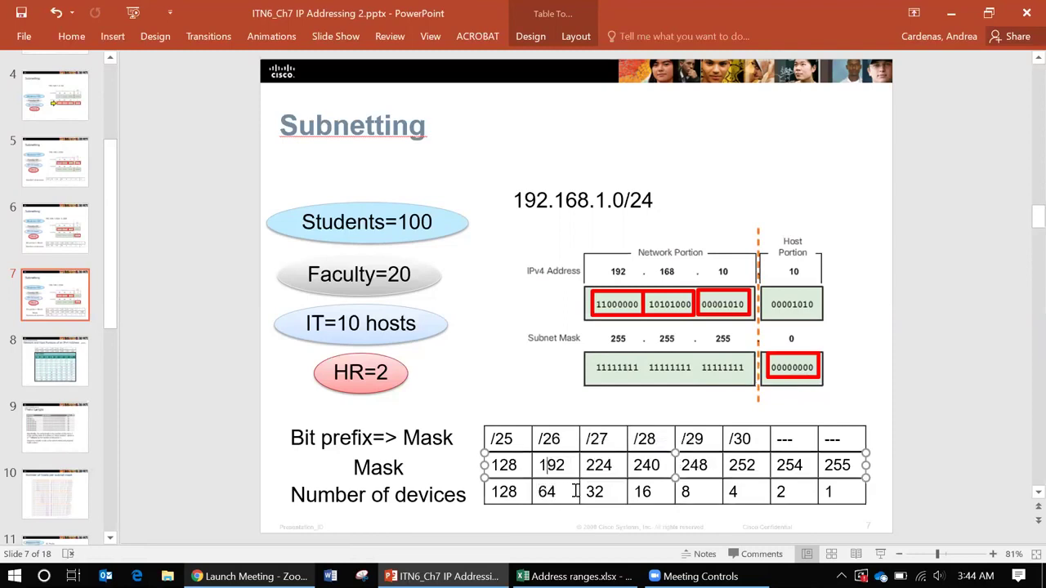
double_click(550, 465)
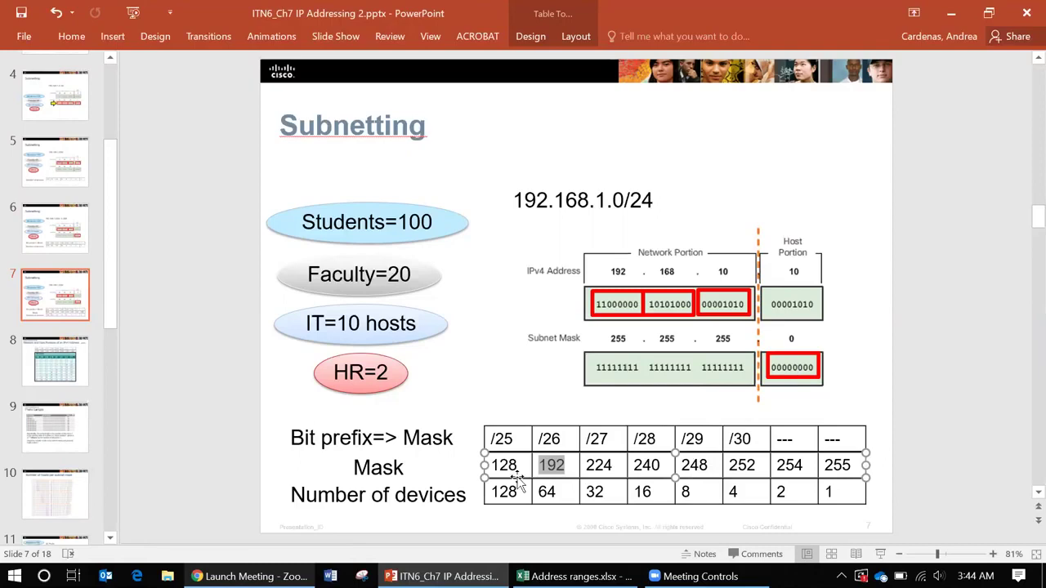
- Highlight the 128, 64 and 32 device counts together, and the 224 in the Mask row
key("shift+Tab")
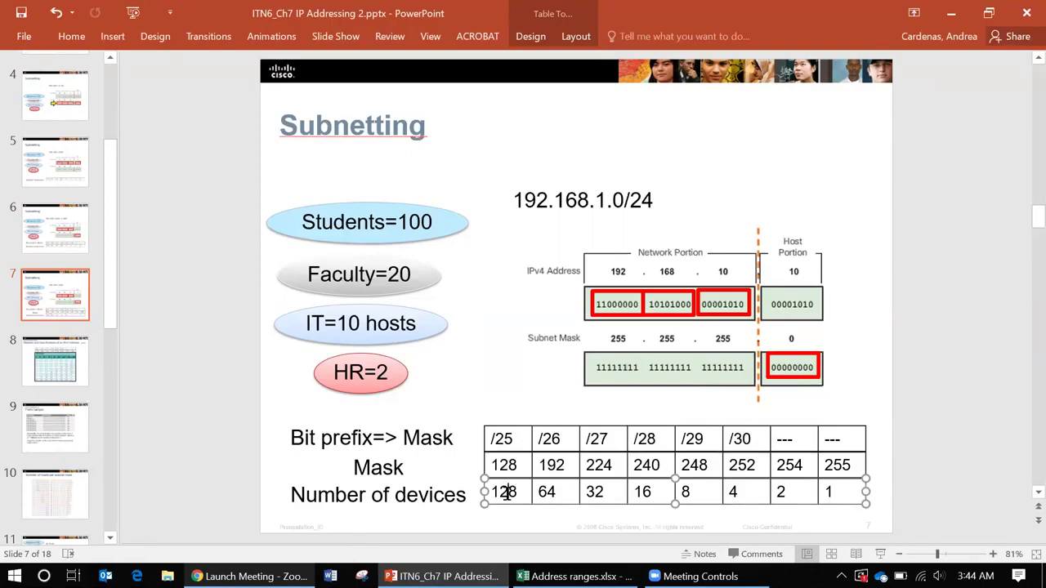
double_click(510, 491)
left_click_drag(518, 491, 595, 491)
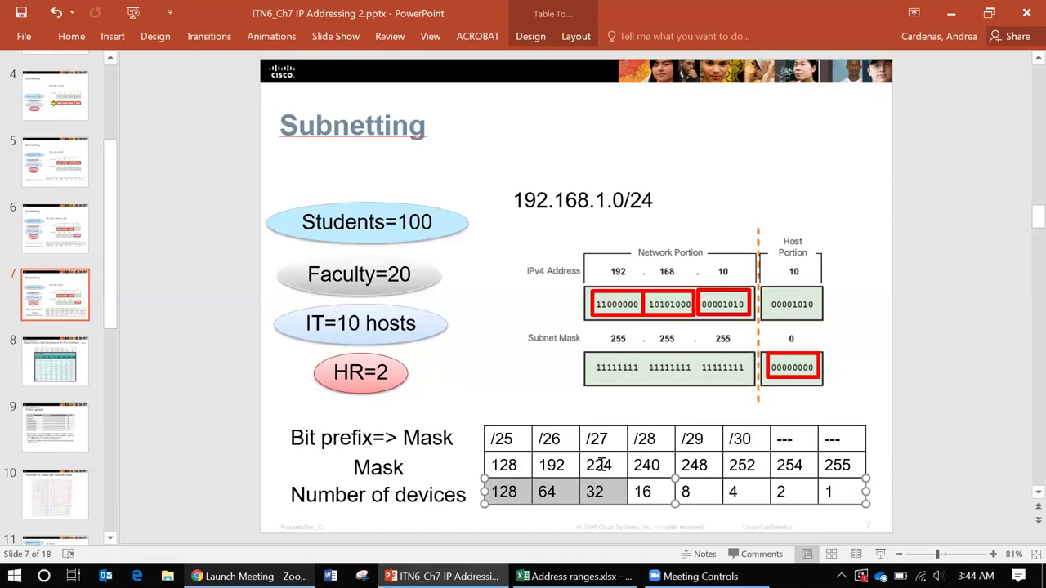
double_click(600, 464)
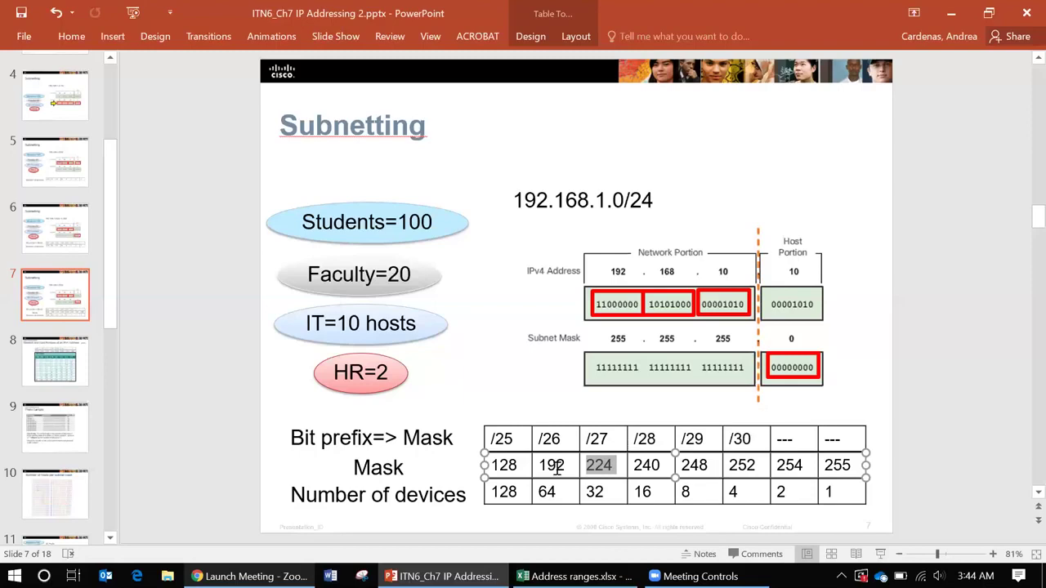
- Highlight the 128 in the Mask row and the 64 device count, ending on the 192 mask value
double_click(507, 464)
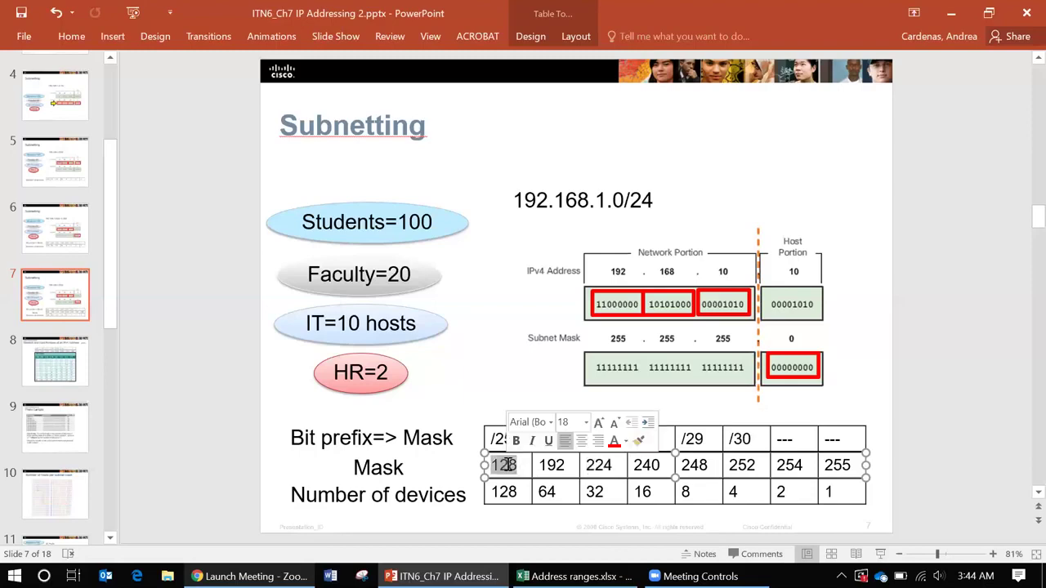
double_click(547, 491)
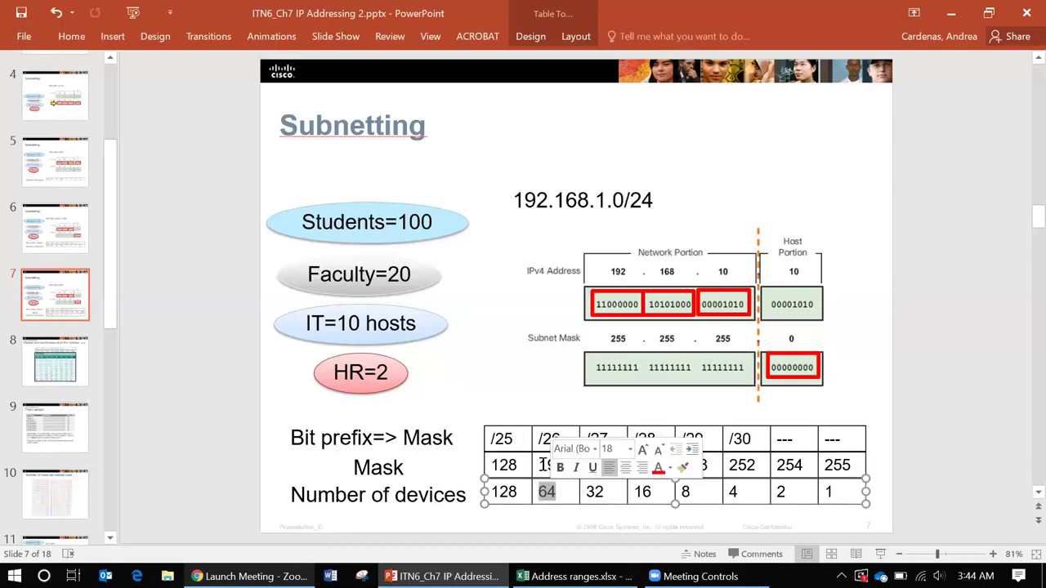
left_click(544, 464)
double_click(552, 466)
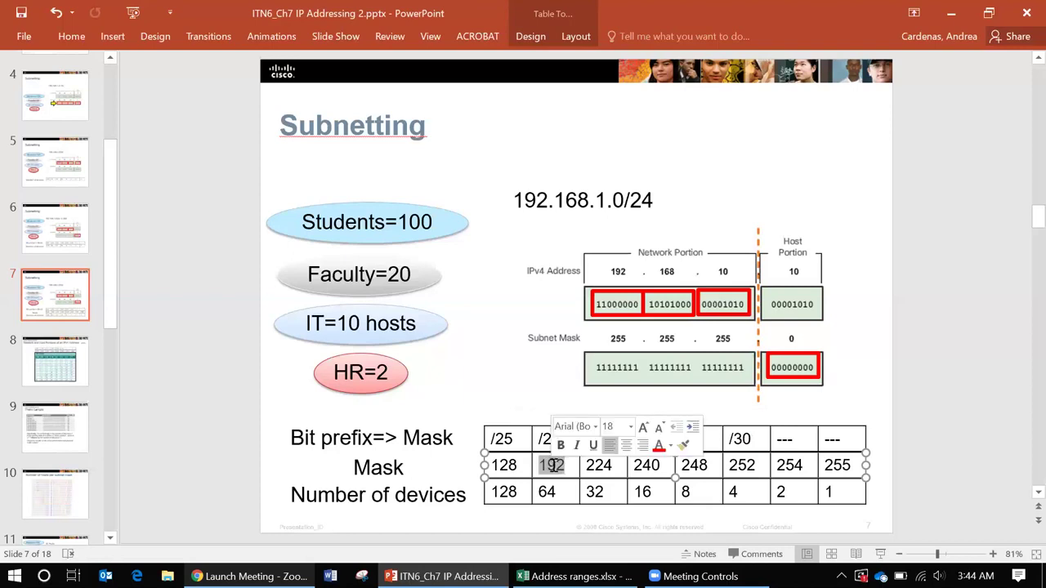
key("Left")
- Match the 32 device count with the highlighted 224 mask, and the 16 device count with the highlighted 240 mask
left_click(597, 492)
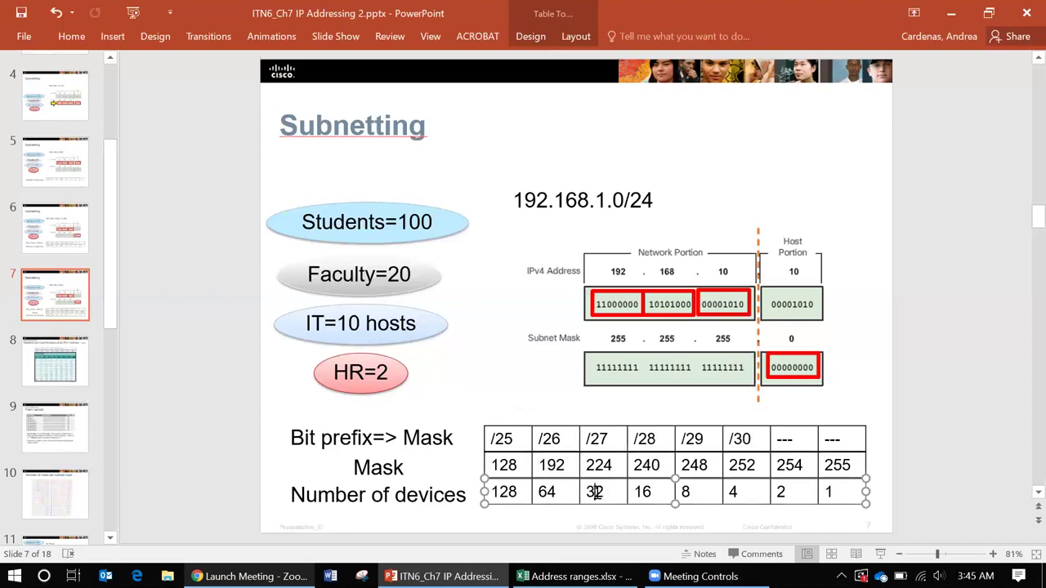
double_click(605, 465)
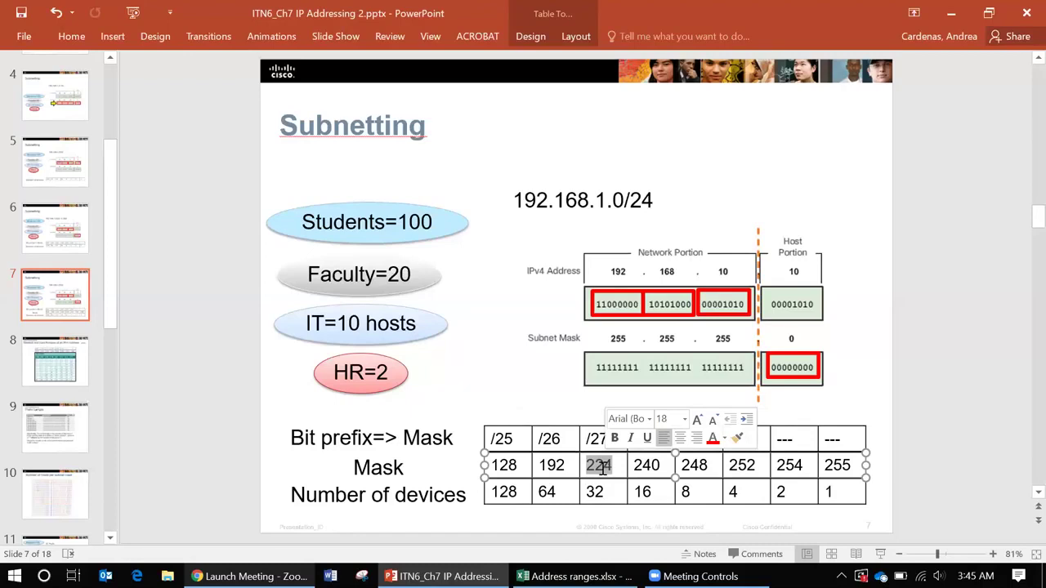
double_click(641, 490)
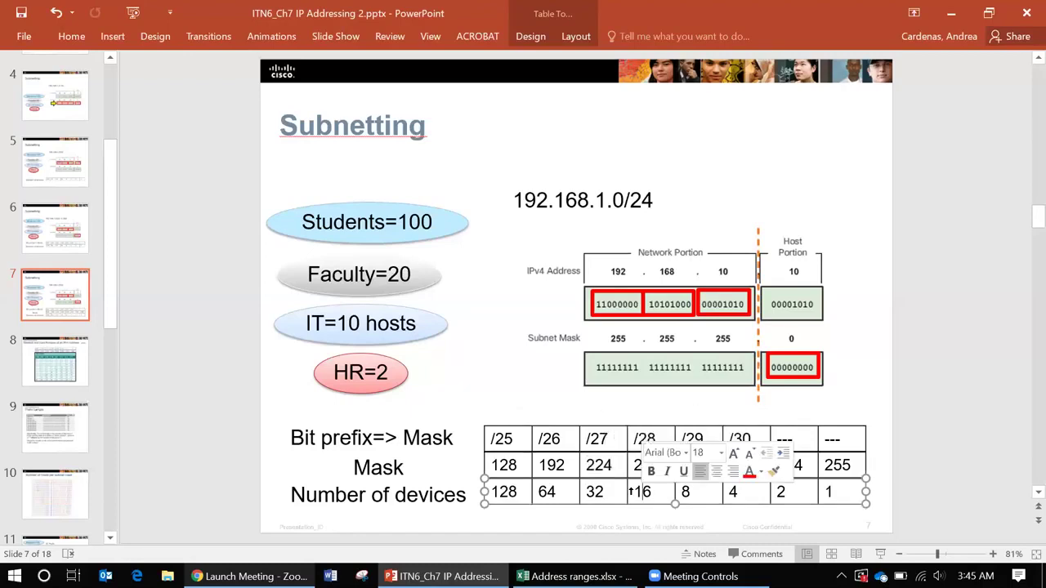
double_click(637, 467)
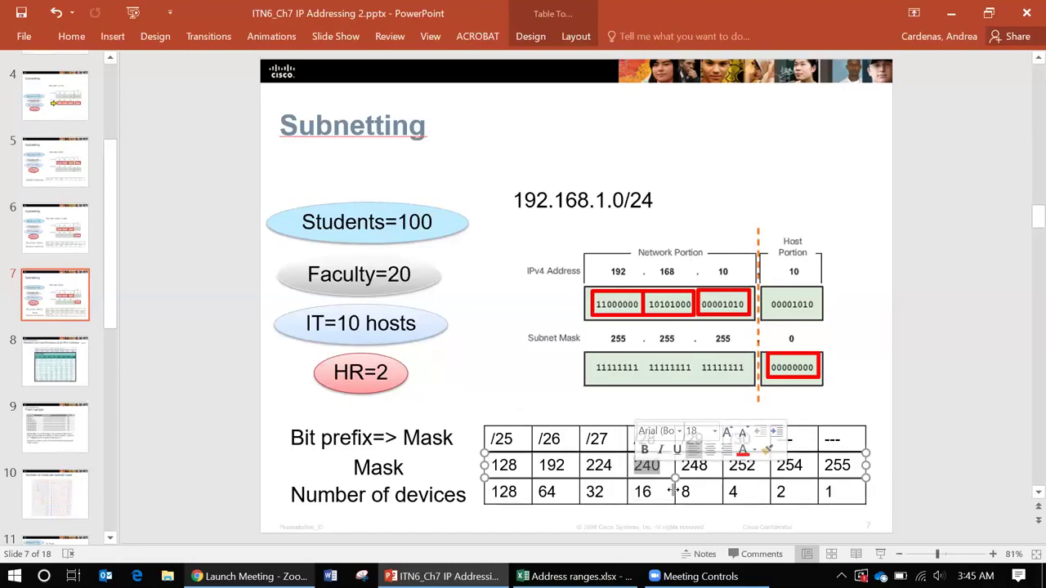
- Point out the 248, 254 and 255 entries in the Mask row
left_click(694, 465)
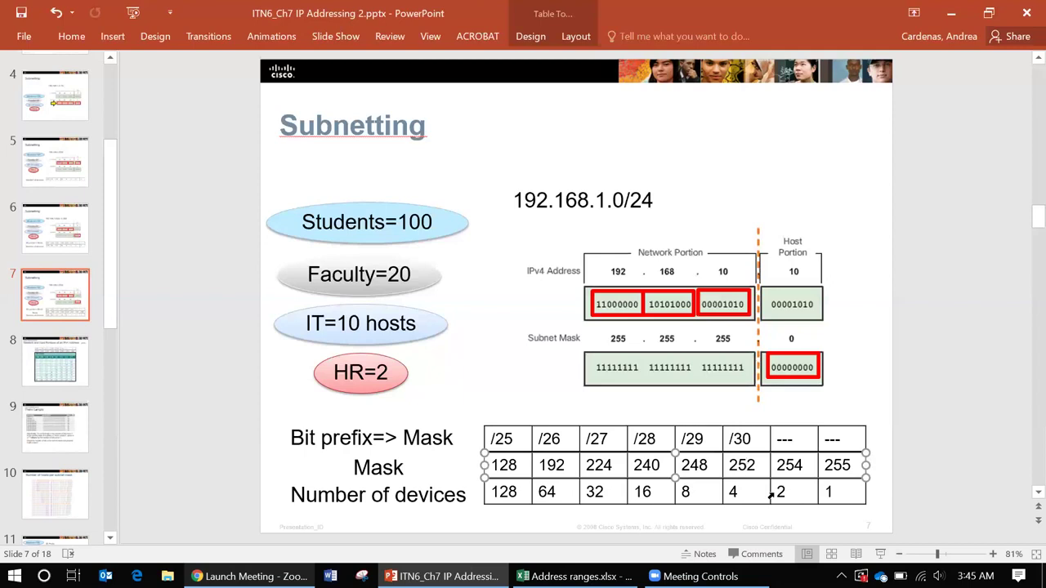
left_click(806, 464)
left_click(843, 464)
- Go to slide 8 and highlight the 25 in /25, and the entire bit prefix row above the Bit Value table
key("Page_Down")
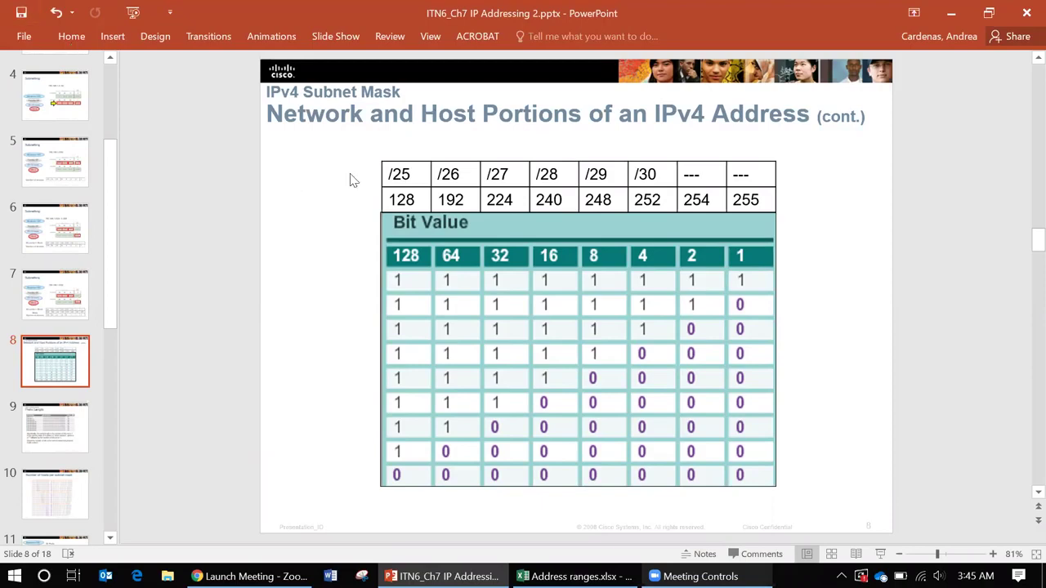
double_click(400, 174)
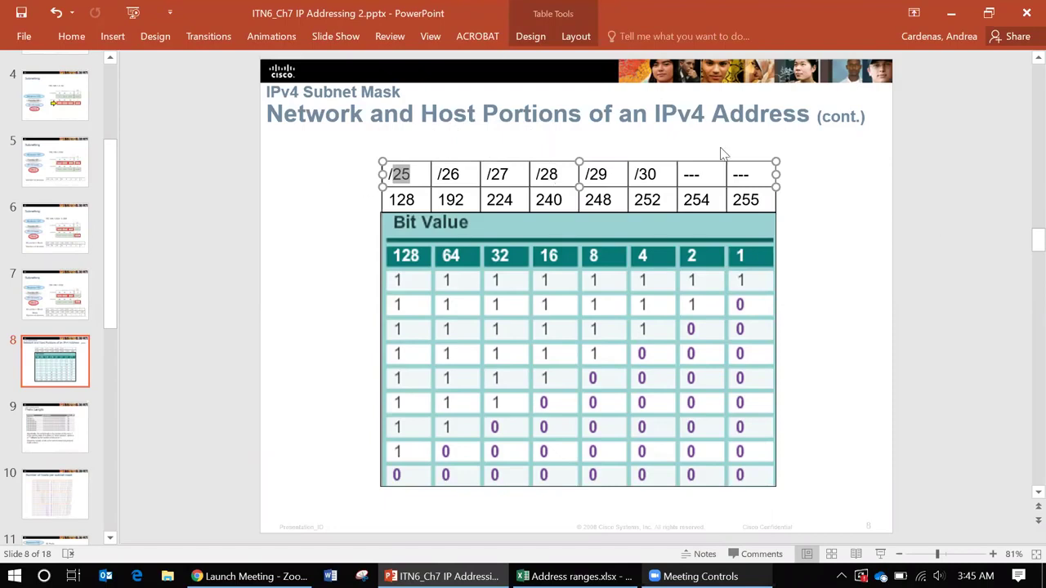
left_click(404, 173)
left_click_drag(407, 174, 736, 177)
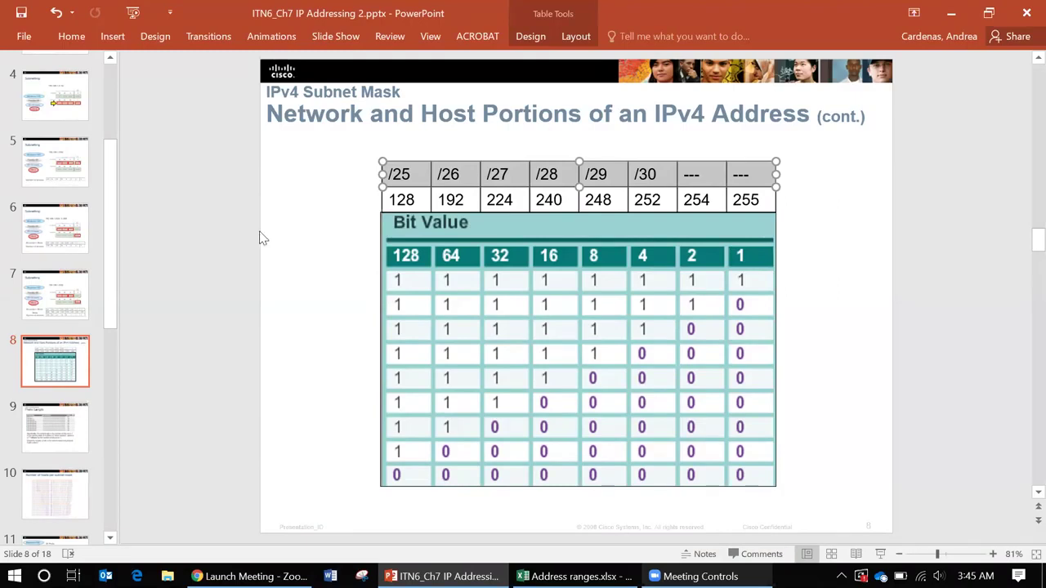
- Return to slide 2 and move the yellow arrow from beside Google.com to the start of the Binary IPv4 Address row
scroll(59, 220, "up", 1)
scroll(60, 220, "up", 4)
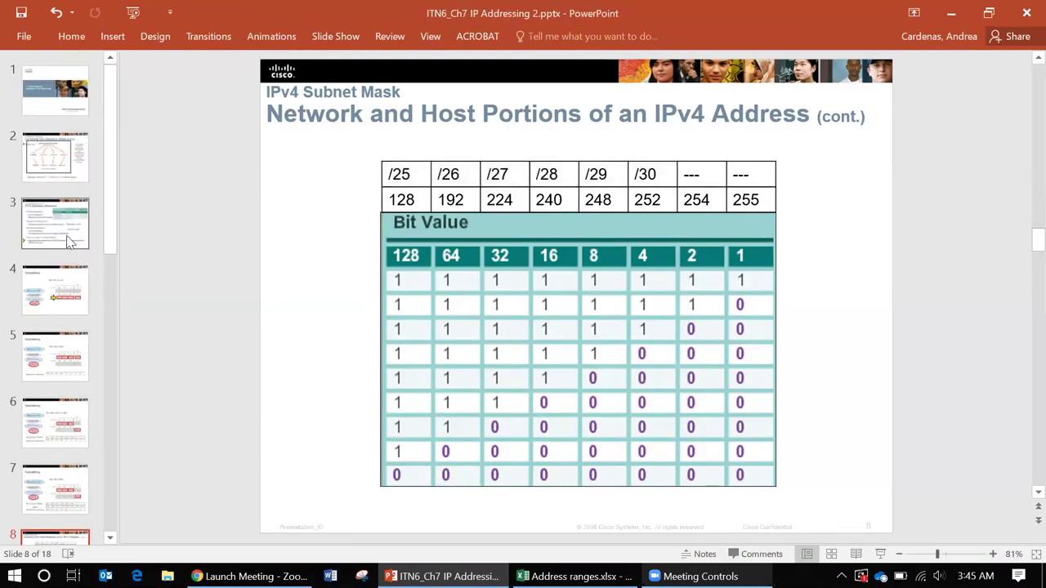
left_click(62, 179)
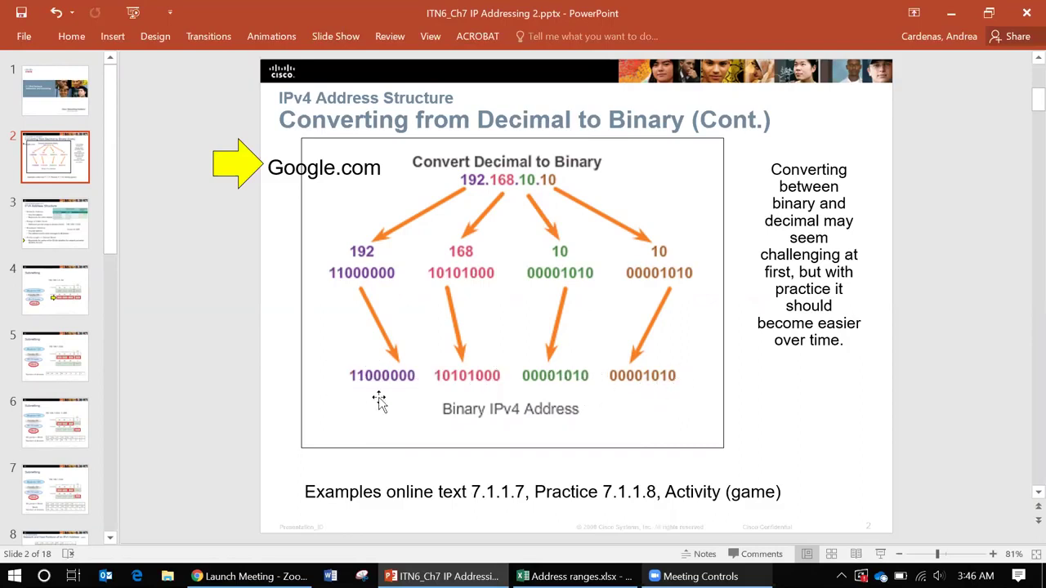
mouse_move(234, 147)
left_mouse_down()
mouse_move(294, 362)
mouse_move(424, 376)
mouse_move(654, 377)
mouse_move(266, 373)
left_mouse_up()
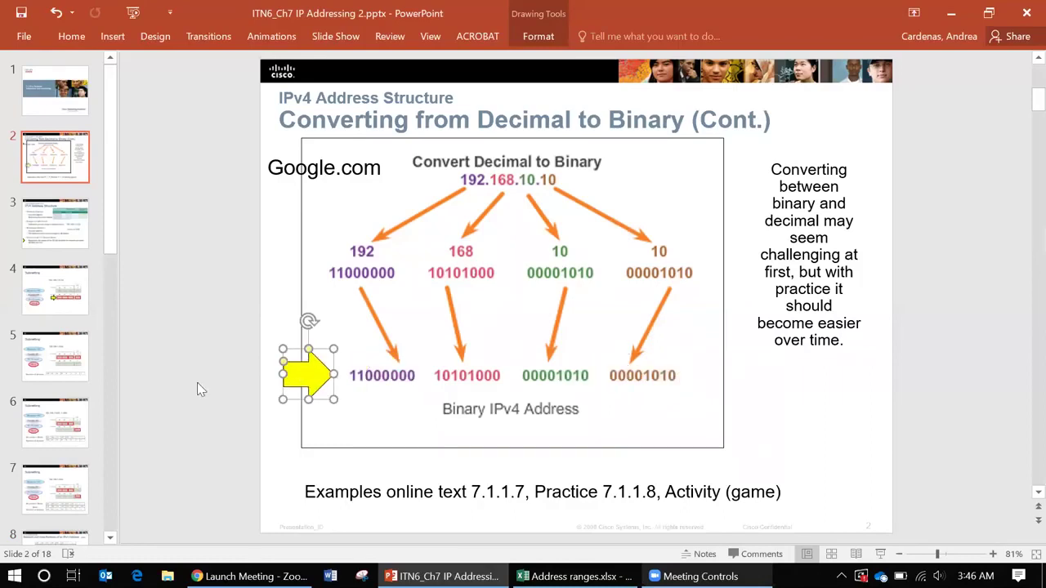